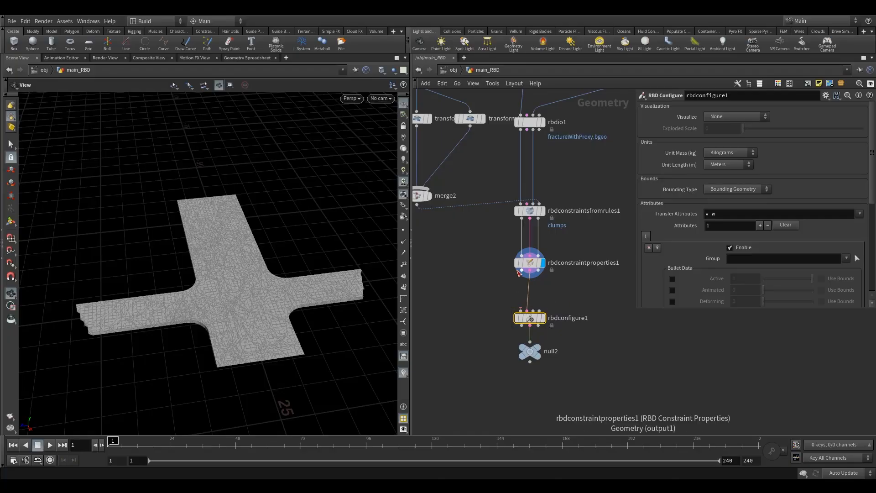
# Step: Reposition rbdconfigure1 slightly upward within the RBD node chain
pyautogui.scroll(-4, 564, 264)
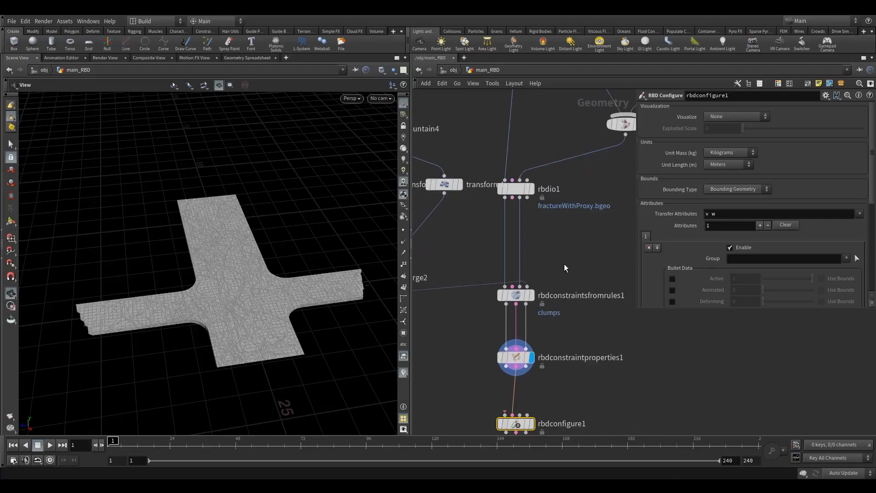
pyautogui.scroll(4, 535, 218)
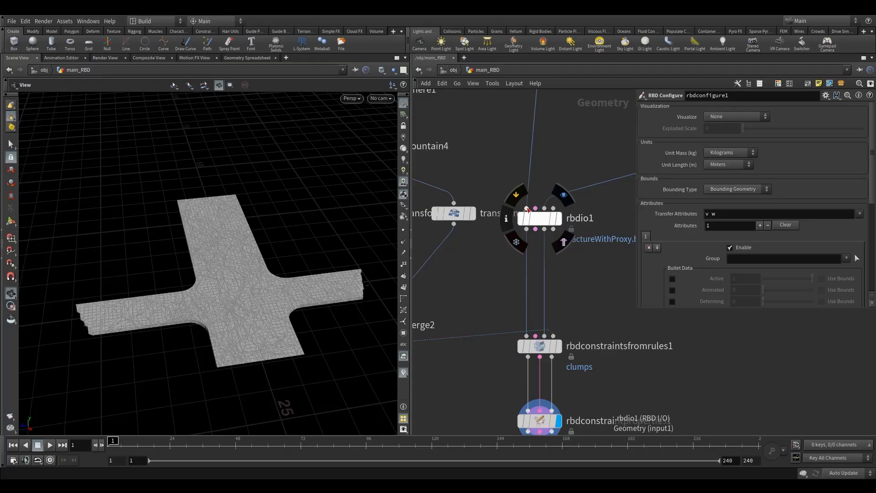
pyautogui.scroll(-1, 576, 324)
pyautogui.scroll(-1, 576, 321)
pyautogui.moveTo(577, 321); pyautogui.dragTo(549, 265, button='middle')
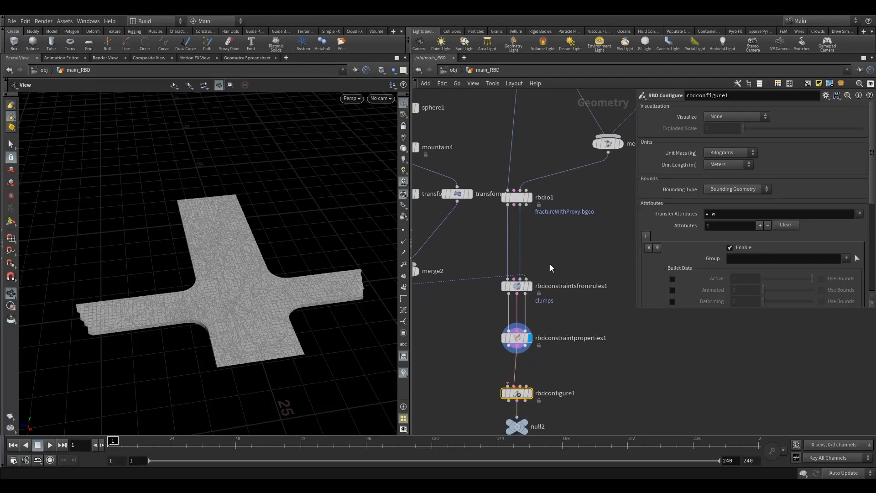
pyautogui.scroll(1, 535, 358)
pyautogui.moveTo(510, 405); pyautogui.dragTo(506, 381)
pyautogui.scroll(-1, 570, 369)
pyautogui.scroll(1, 519, 356)
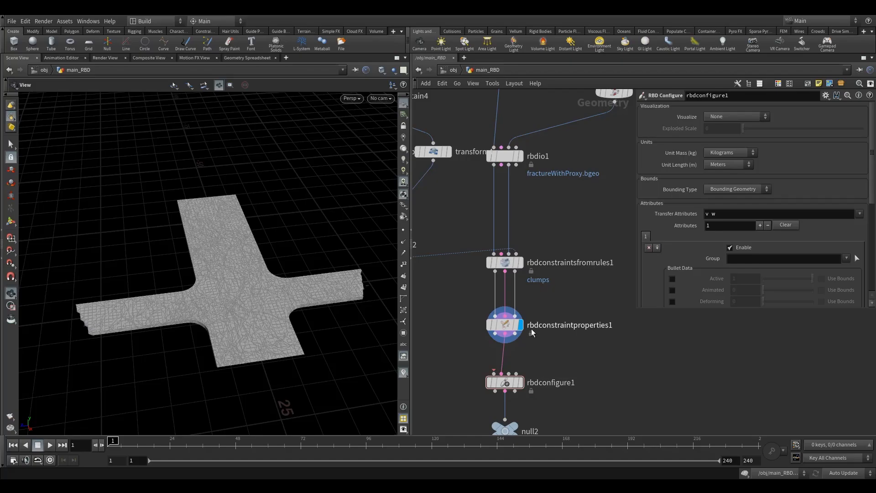
pyautogui.scroll(1, 508, 368)
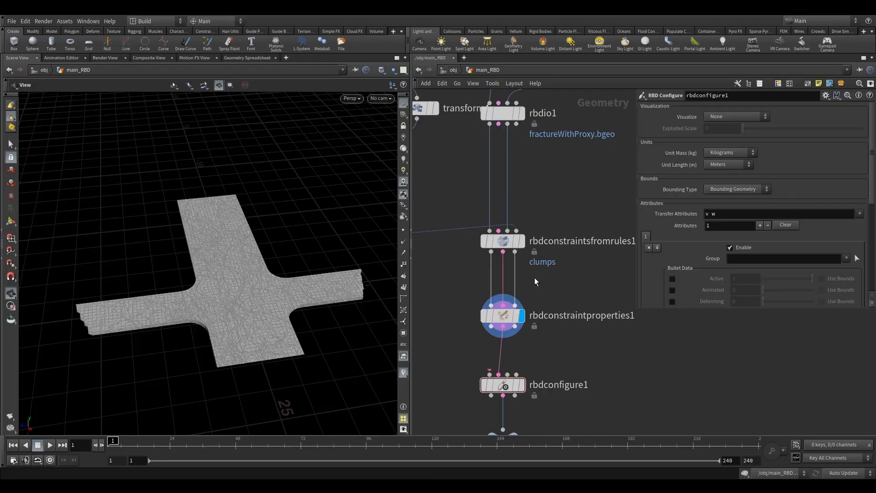
pyautogui.scroll(-4, 534, 277)
pyautogui.moveTo(551, 277); pyautogui.dragTo(532, 266, button='middle')
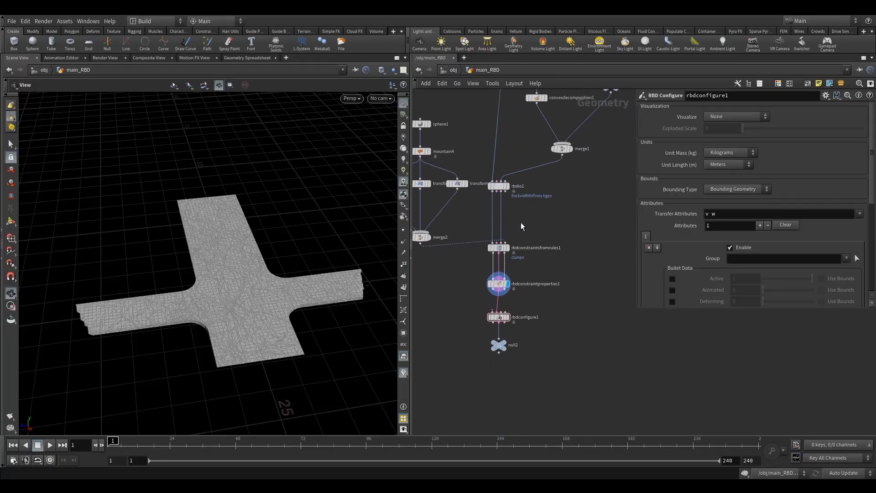
pyautogui.scroll(3, 522, 226)
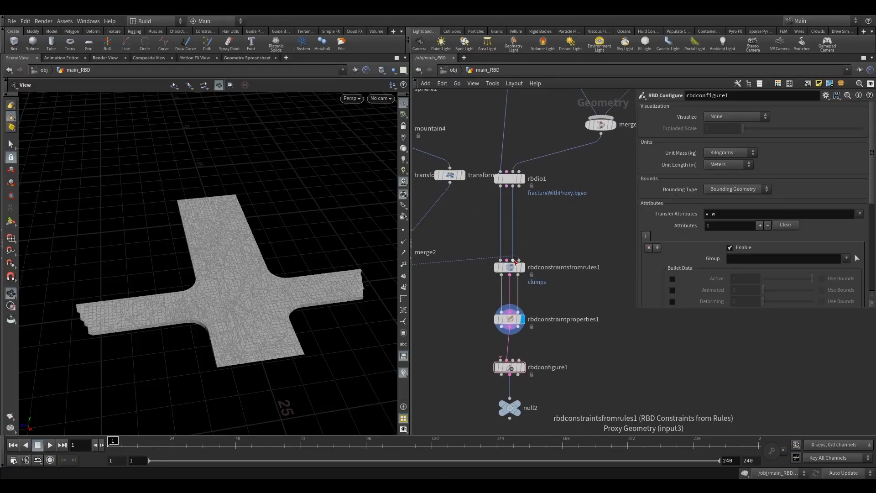
# Step: Wire rbdconstraintproperties1's Proxy Geometry output into rbdconfigure1's third input
pyautogui.moveTo(508, 322)
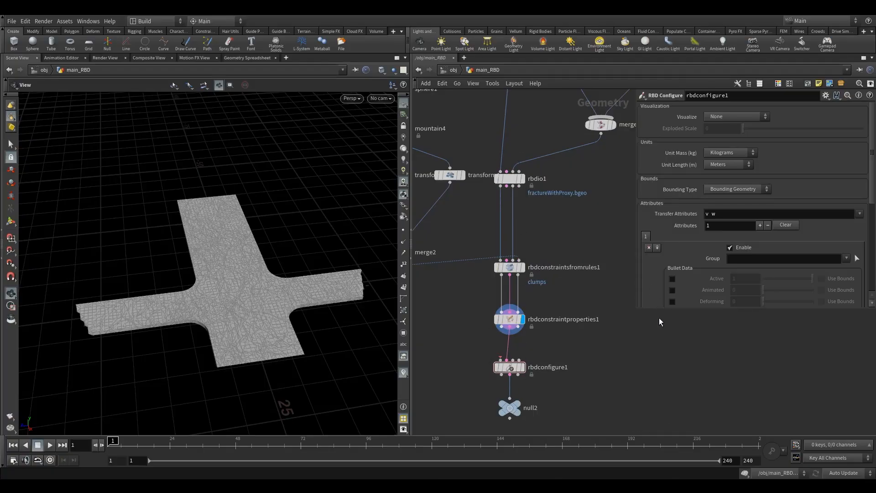
pyautogui.scroll(-4, 606, 269)
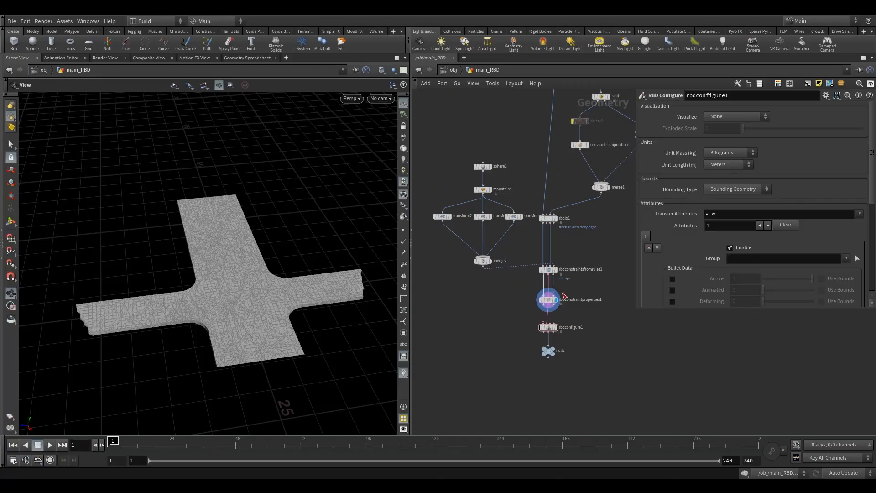
pyautogui.scroll(2, 547, 306)
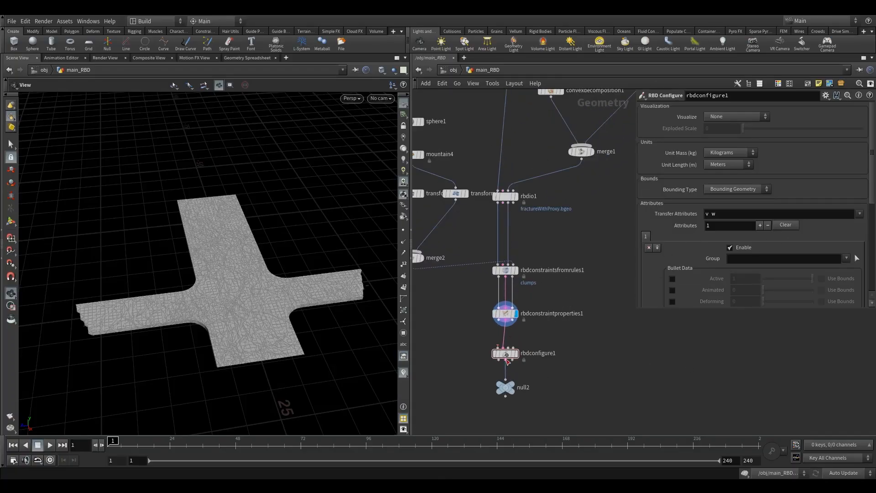
pyautogui.scroll(2, 481, 329)
pyautogui.moveTo(506, 315); pyautogui.dragTo(506, 355)
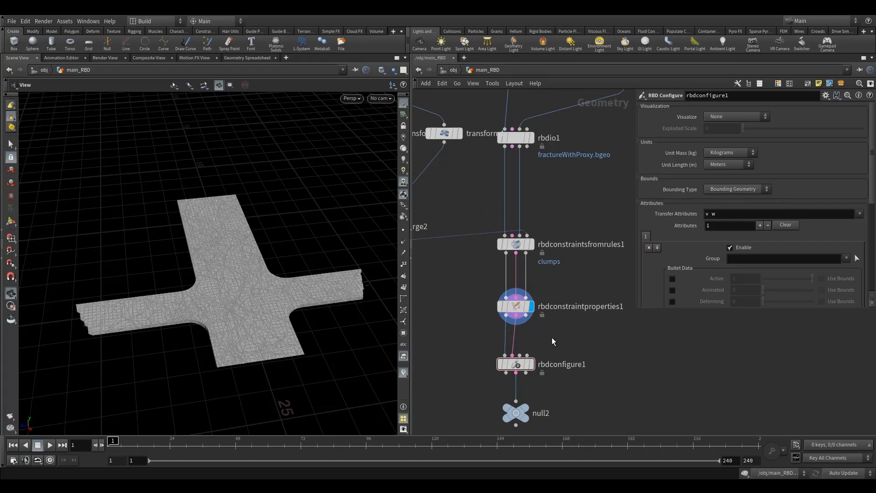
pyautogui.scroll(-3, 575, 327)
pyautogui.moveTo(579, 324); pyautogui.dragTo(553, 321, button='middle')
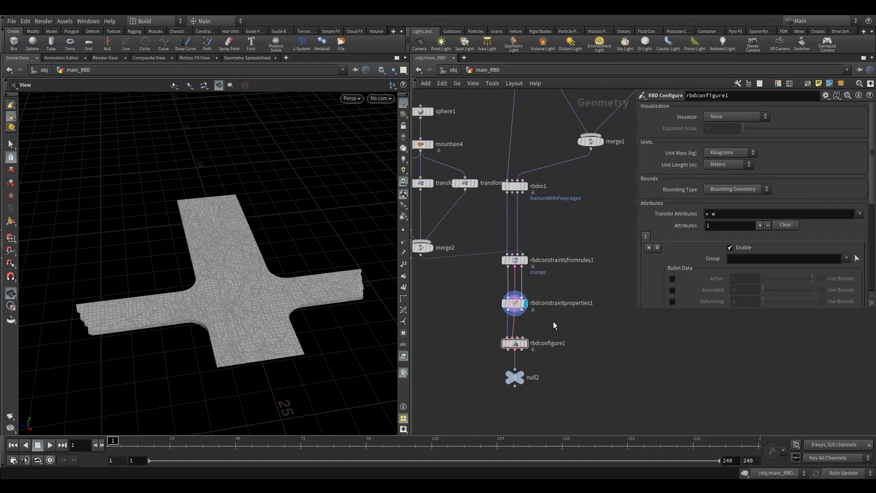
pyautogui.scroll(2, 525, 340)
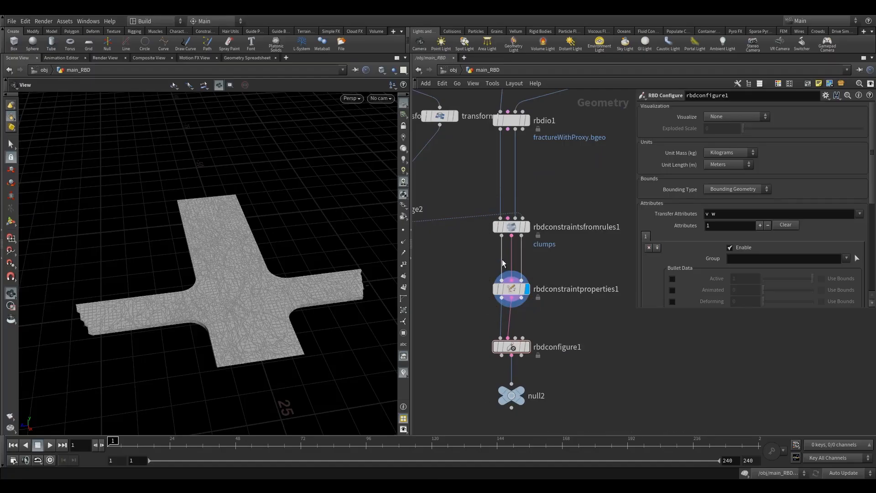
pyautogui.moveTo(522, 299); pyautogui.dragTo(520, 341)
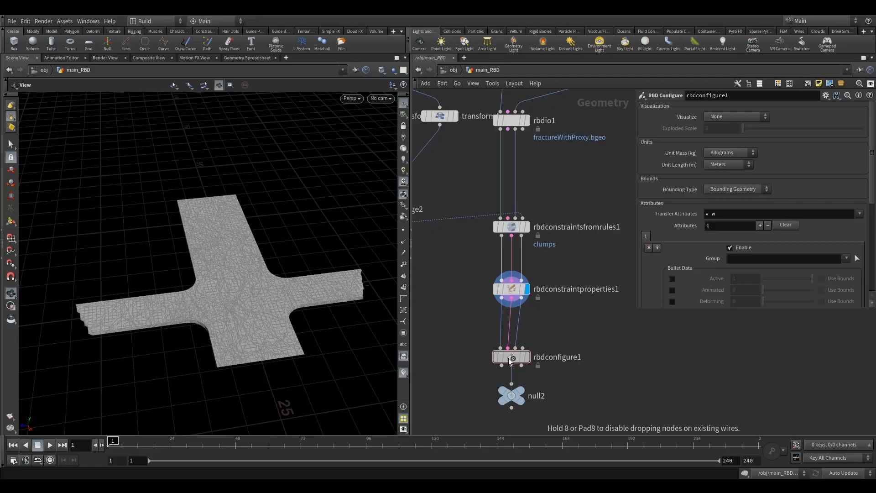
pyautogui.scroll(-3, 549, 327)
pyautogui.moveTo(557, 324); pyautogui.dragTo(541, 336, button='middle')
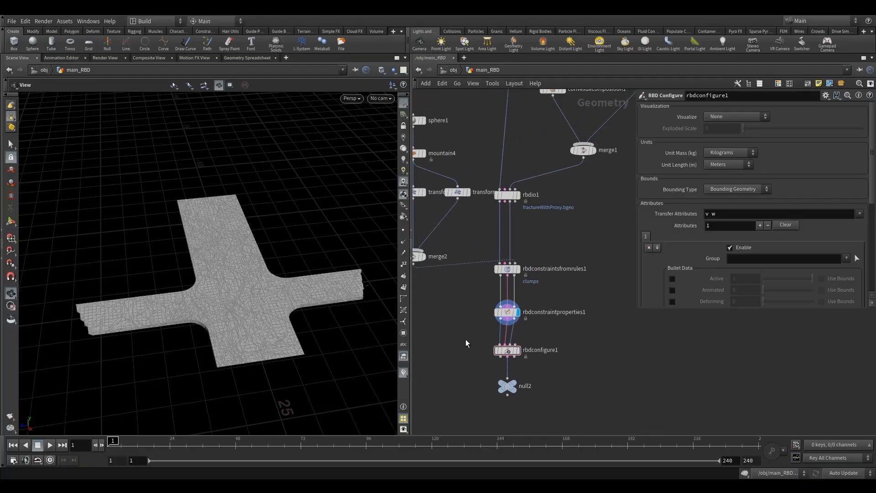
# Step: Display rbdconfigure1 and inspect its point attributes, including group:deleteMe, in the Geometry Spreadsheet
pyautogui.click(507, 350)
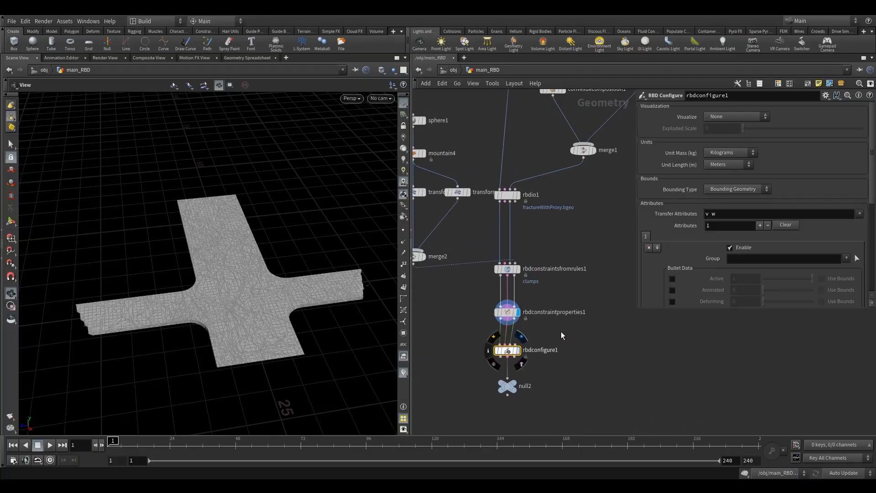
pyautogui.press('r')
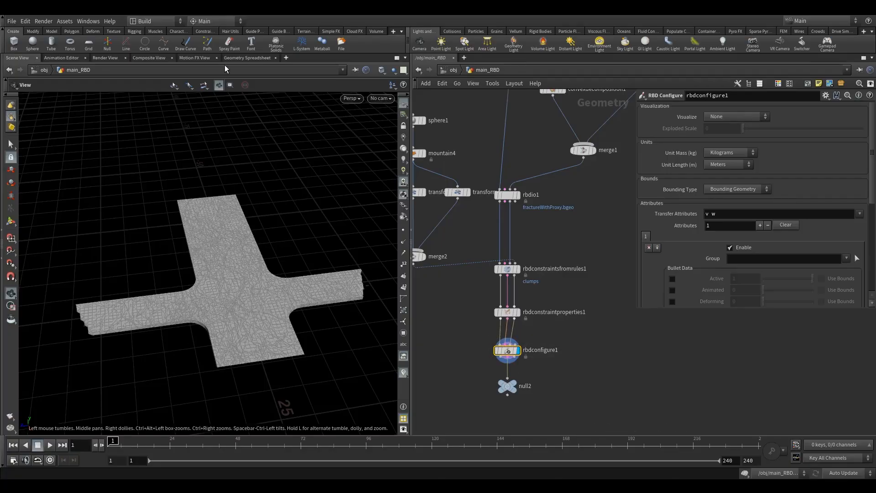
pyautogui.click(247, 58)
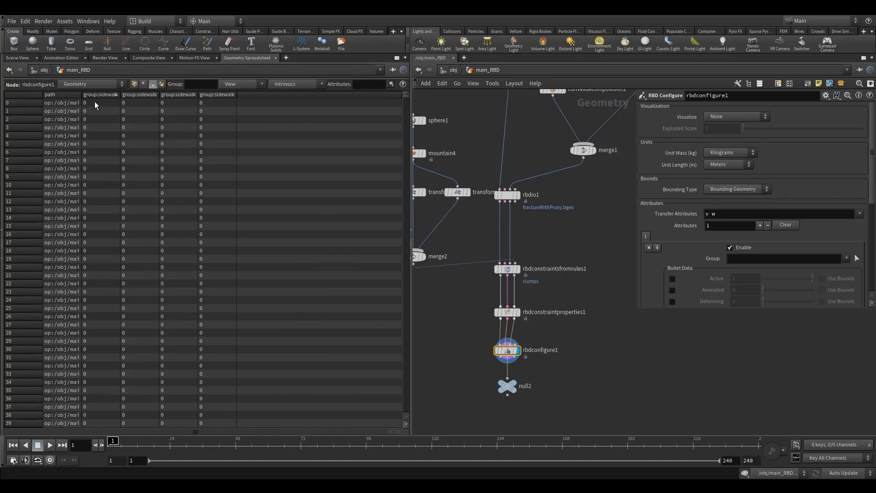
pyautogui.click(135, 84)
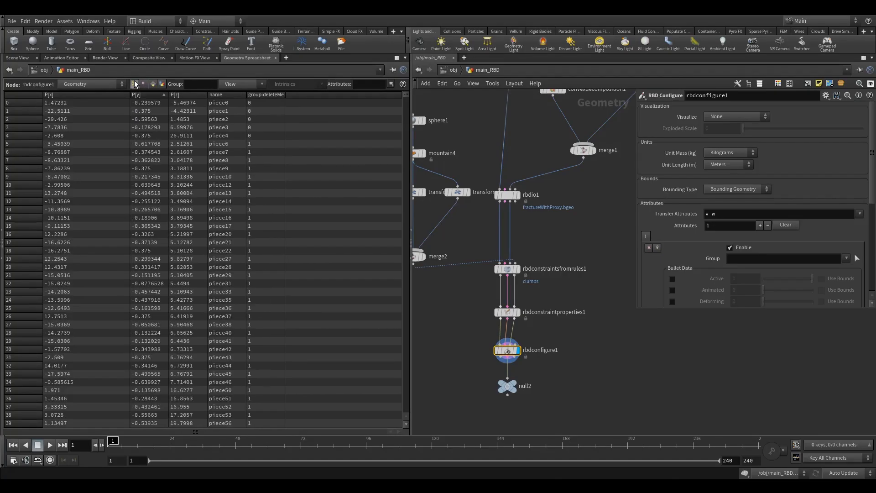
pyautogui.moveTo(130, 132); pyautogui.dragTo(88, 136)
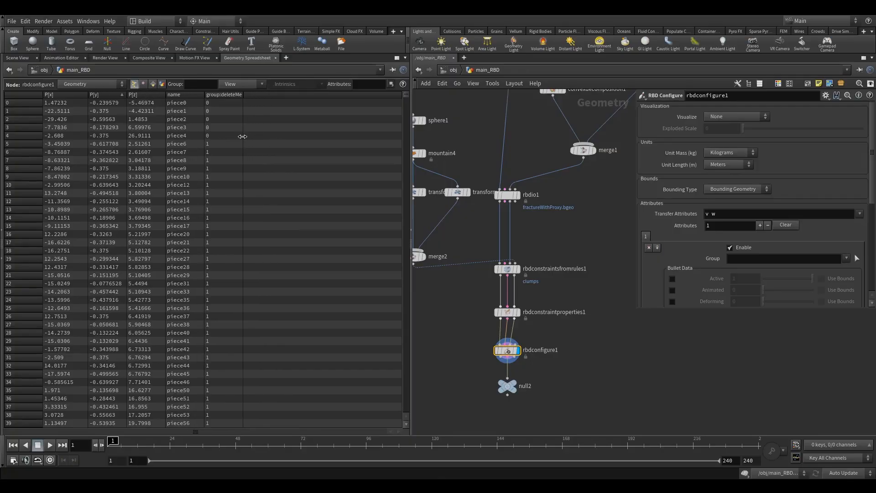
pyautogui.moveTo(243, 136); pyautogui.dragTo(253, 137)
pyautogui.moveTo(406, 95); pyautogui.dragTo(406, 91)
pyautogui.click(18, 58)
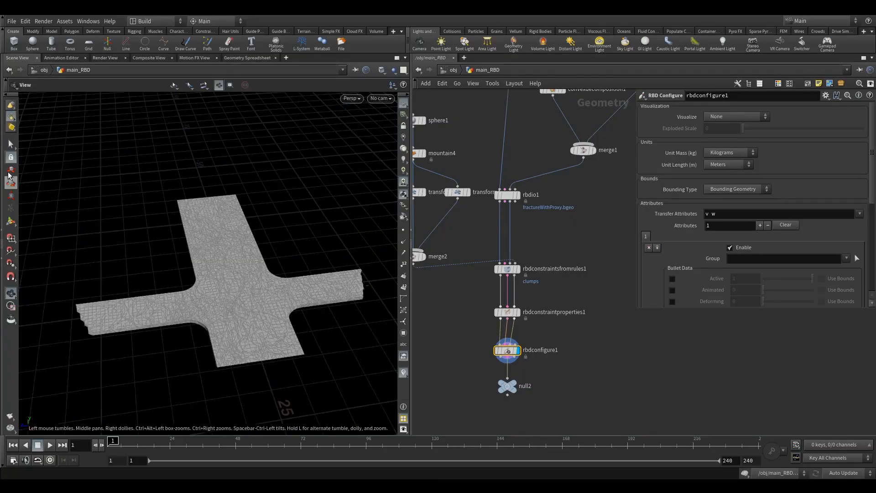
pyautogui.click(11, 145)
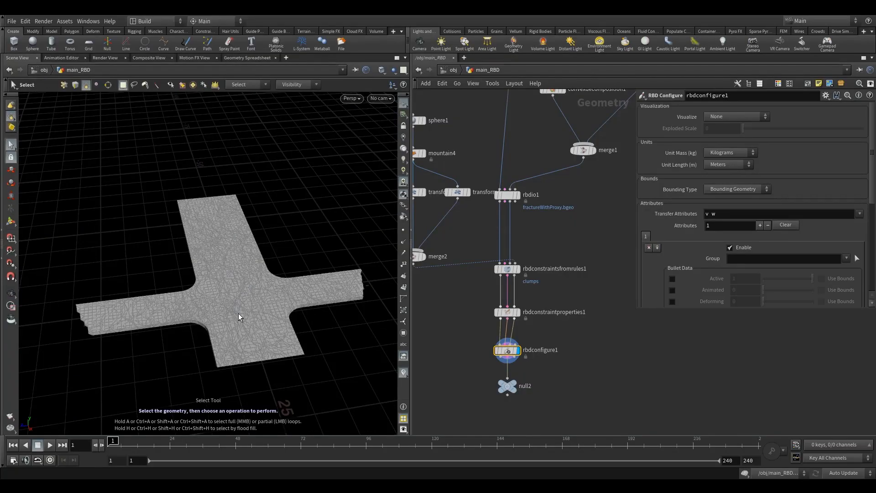
pyautogui.keyDown('alt'); pyautogui.moveTo(241, 331); pyautogui.dragTo(424, 280, button='right'); pyautogui.keyUp('alt')
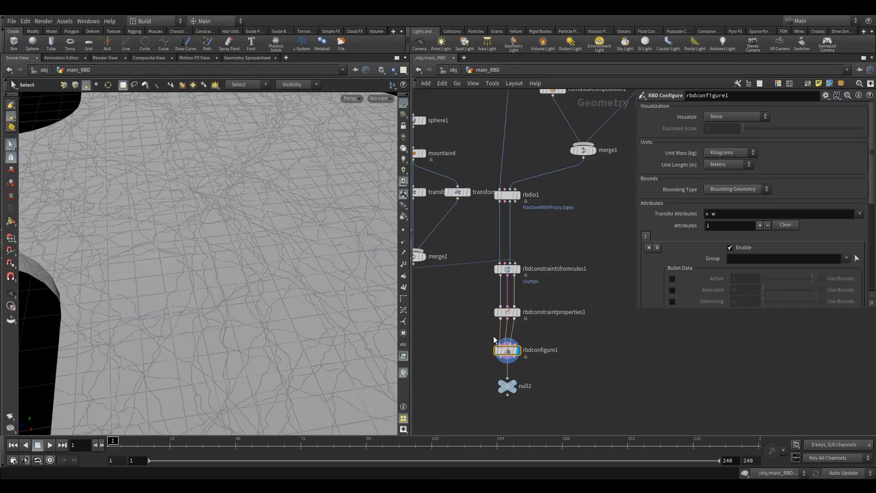
pyautogui.moveTo(504, 349); pyautogui.dragTo(530, 235, button='middle')
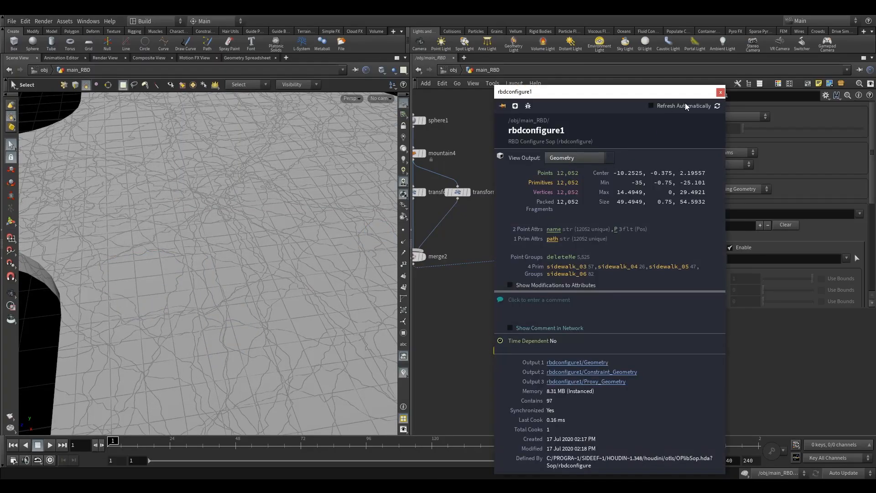
pyautogui.click(720, 92)
pyautogui.click(486, 313)
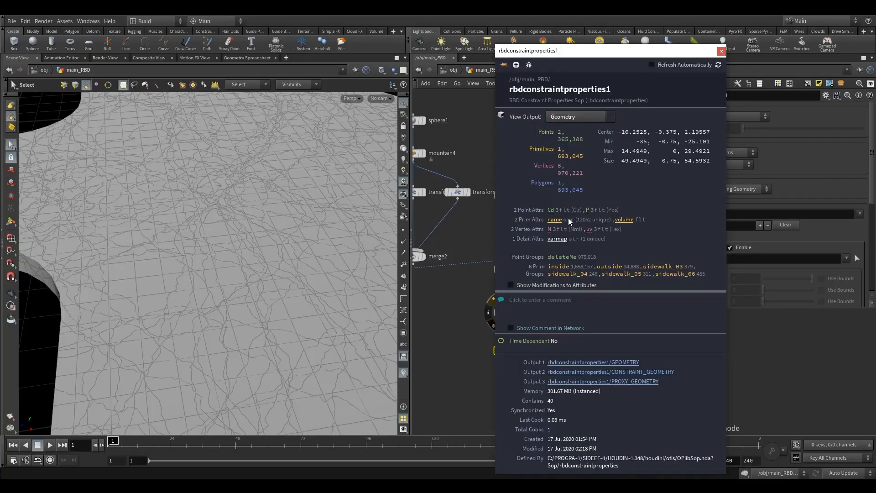
pyautogui.click(721, 53)
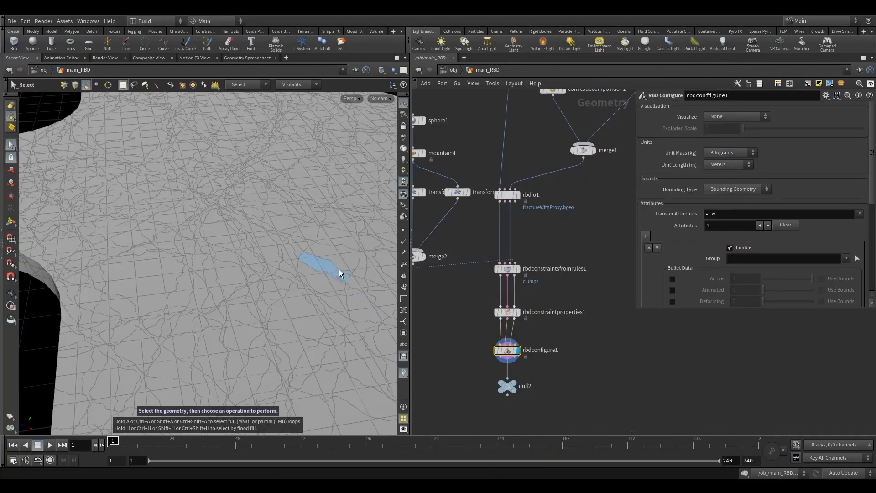
pyautogui.keyDown('alt'); pyautogui.moveTo(338, 273); pyautogui.dragTo(276, 297, button='right'); pyautogui.keyUp('alt')
pyautogui.keyDown('alt'); pyautogui.moveTo(302, 292); pyautogui.dragTo(219, 307, button='middle'); pyautogui.keyUp('alt')
pyautogui.keyDown('alt'); pyautogui.moveTo(219, 307); pyautogui.dragTo(277, 302, button='right'); pyautogui.keyUp('alt')
pyautogui.keyDown('alt'); pyautogui.moveTo(277, 302); pyautogui.dragTo(279, 283); pyautogui.keyUp('alt')
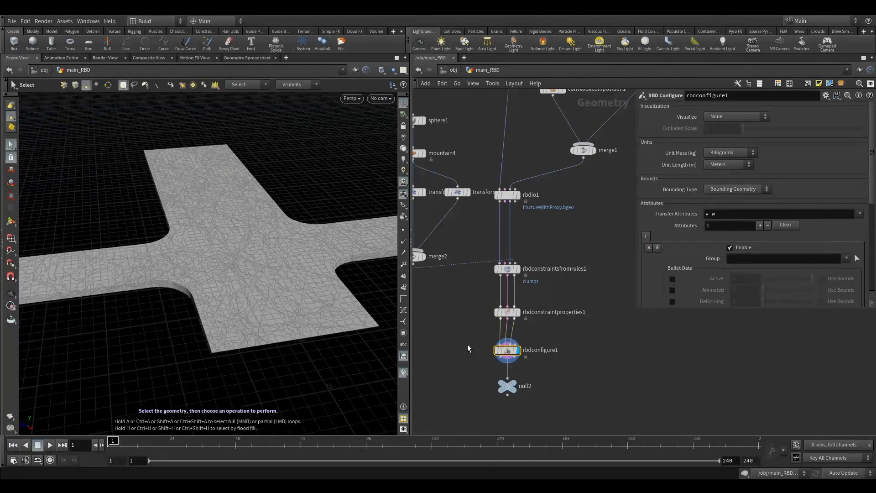
pyautogui.moveTo(481, 334); pyautogui.dragTo(538, 374)
# Step: Choose the Concrete preset with Dry and Clean Surfaces, and wire null2 to rbdconfigure1's first output
pyautogui.scroll(-2, 756, 213)
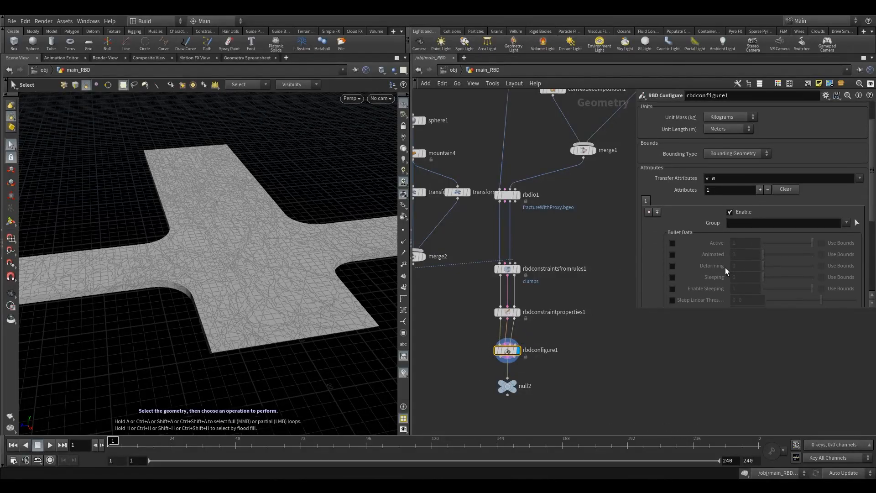
pyautogui.moveTo(708, 307); pyautogui.dragTo(707, 387)
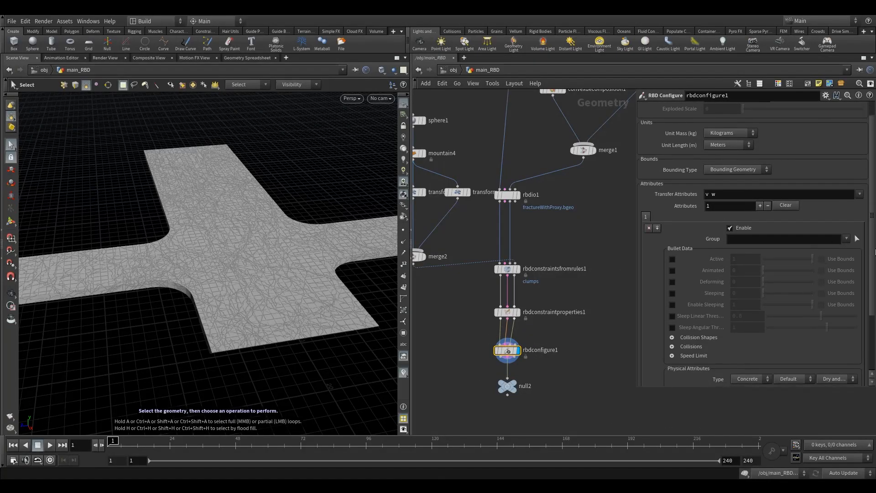
pyautogui.moveTo(875, 252); pyautogui.dragTo(875, 327)
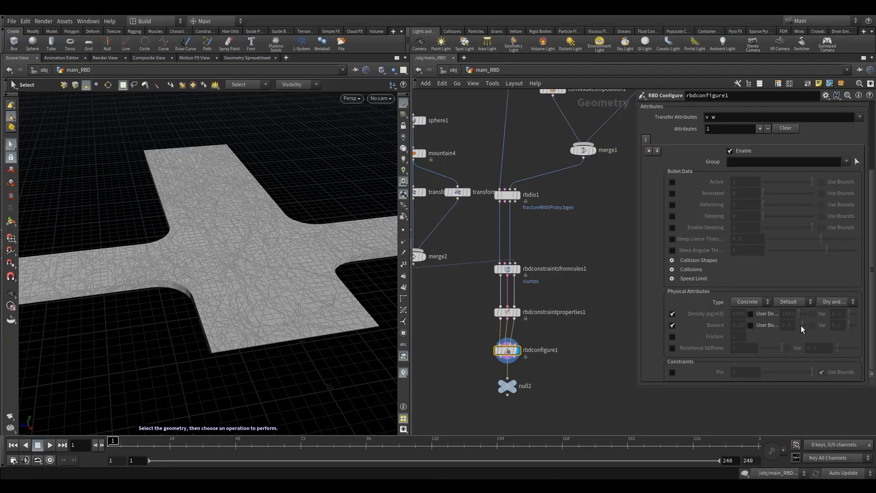
pyautogui.click(788, 303)
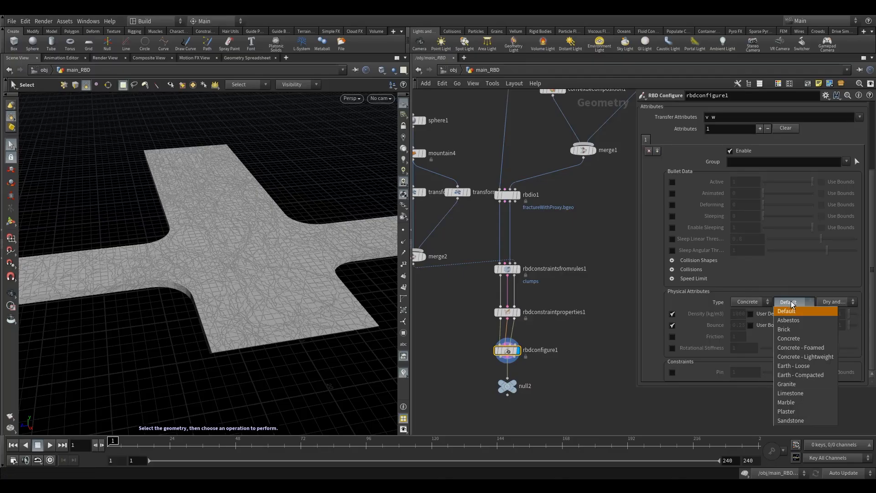
pyautogui.click(792, 304)
pyautogui.click(792, 304)
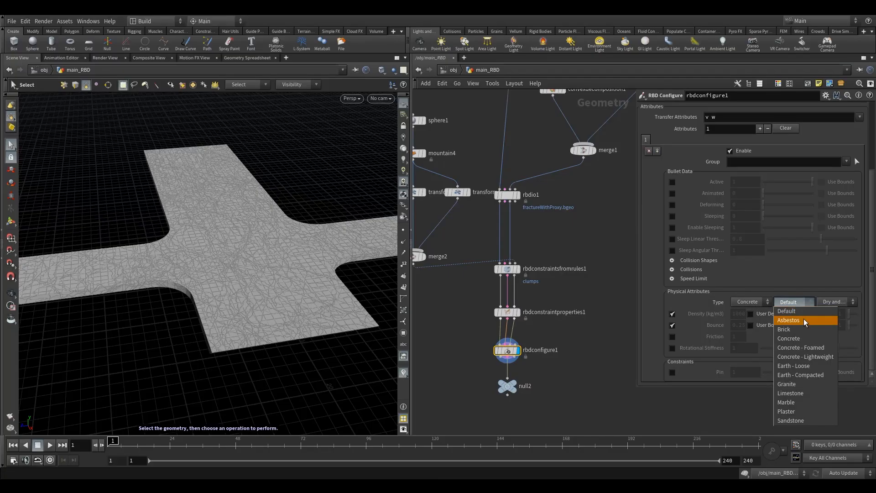
pyautogui.click(791, 338)
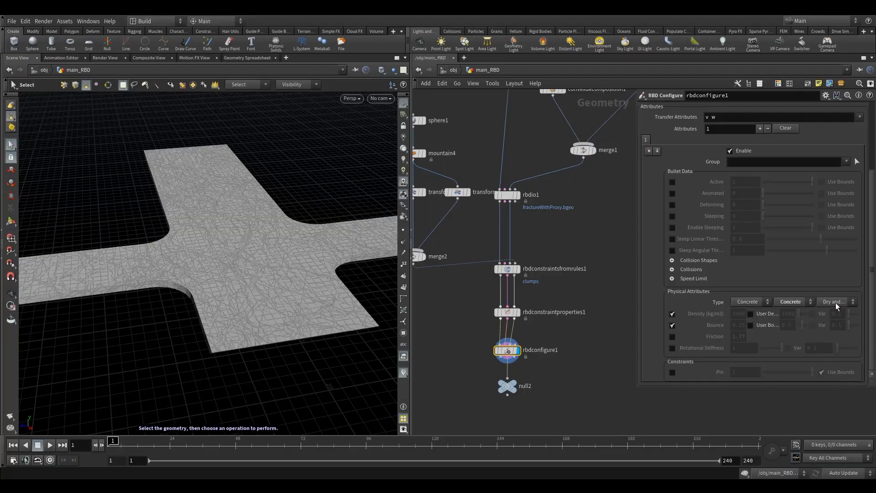
pyautogui.click(838, 303)
pyautogui.click(807, 314)
pyautogui.moveTo(500, 358)
pyautogui.mouseDown()
pyautogui.moveTo(505, 388)
pyautogui.moveTo(515, 358)
pyautogui.mouseUp()
# Step: Display null2, view its point attributes, and attach it to rbdconfigure1's first output
pyautogui.click(521, 373)
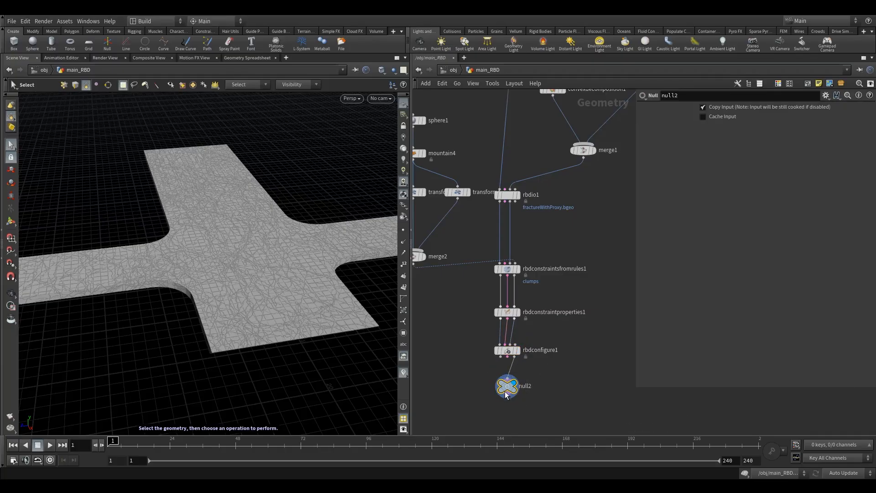
pyautogui.click(247, 58)
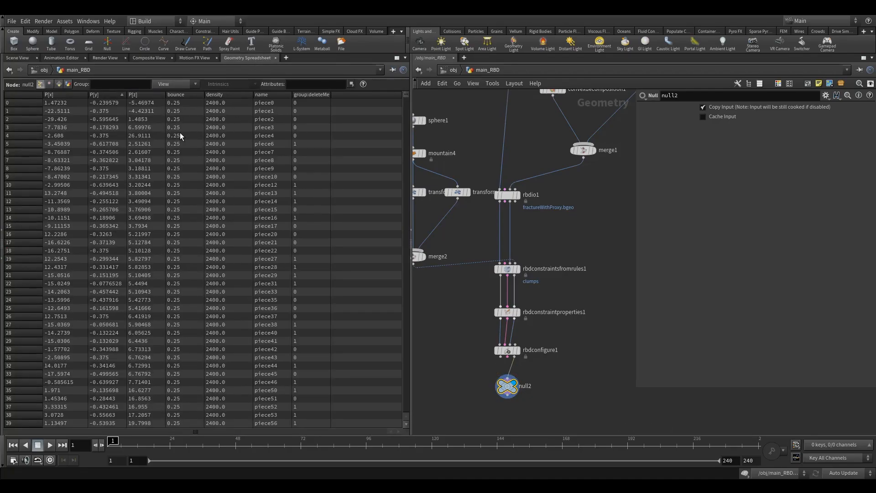
pyautogui.click(59, 85)
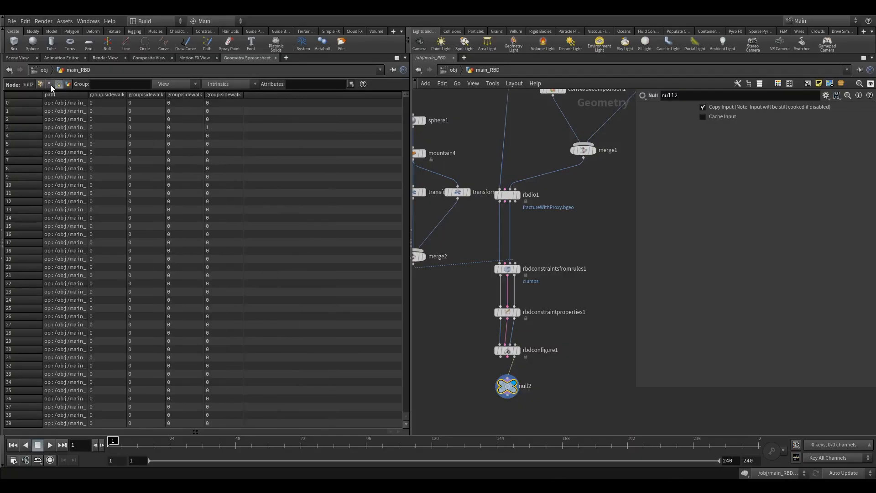
pyautogui.click(41, 85)
pyautogui.moveTo(509, 371); pyautogui.dragTo(498, 359)
pyautogui.click(499, 361)
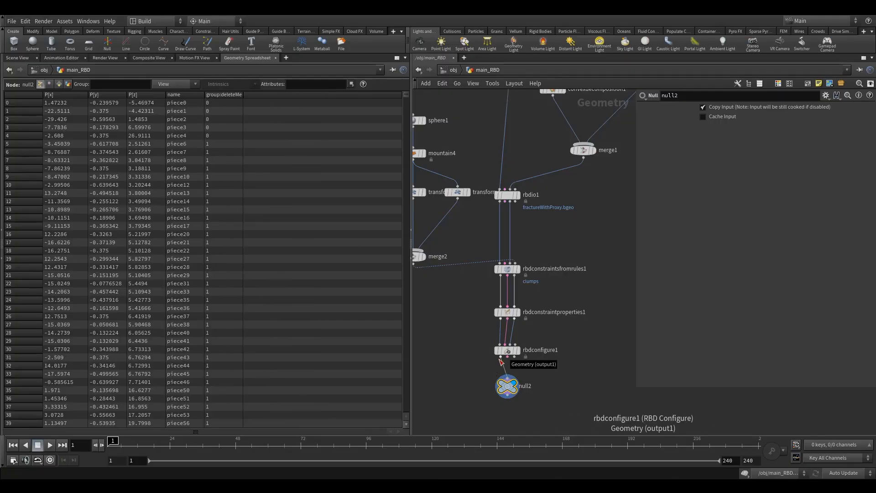
pyautogui.click(20, 58)
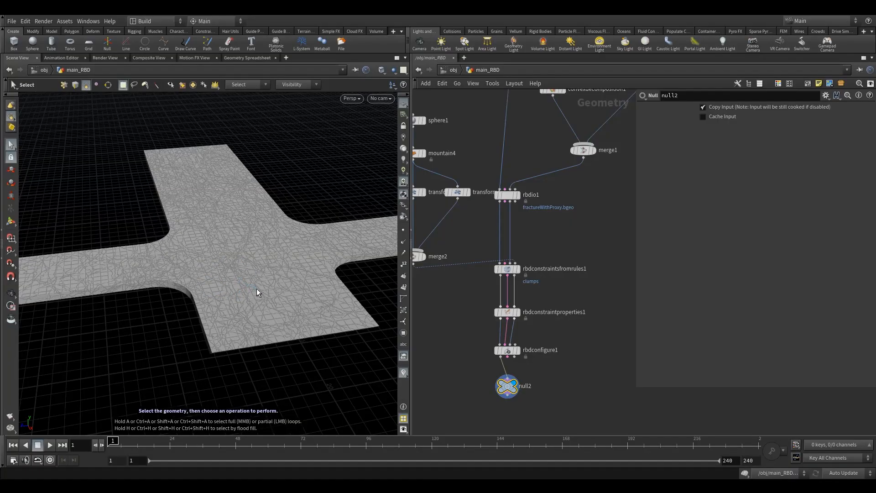
# Step: Feed null2 from rbdconfigure1's proxy geometry output and enable Active in rbdconfigure1
pyautogui.moveTo(505, 364); pyautogui.dragTo(514, 356)
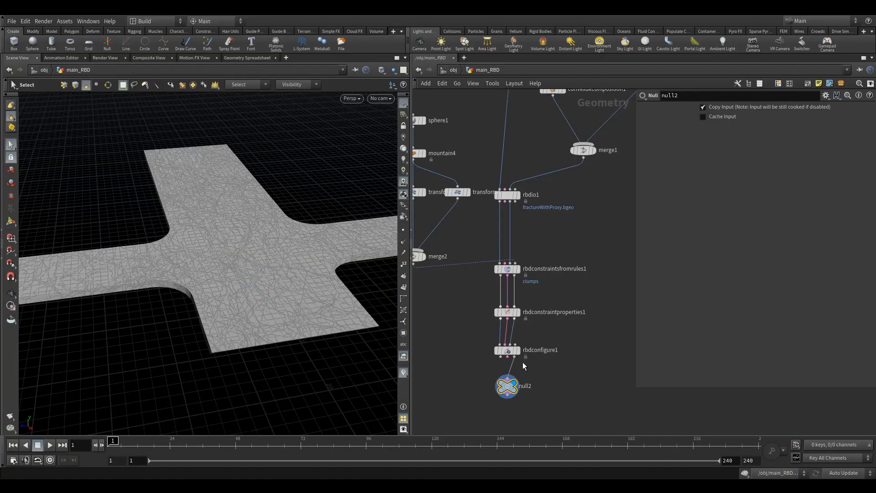
pyautogui.moveTo(507, 388)
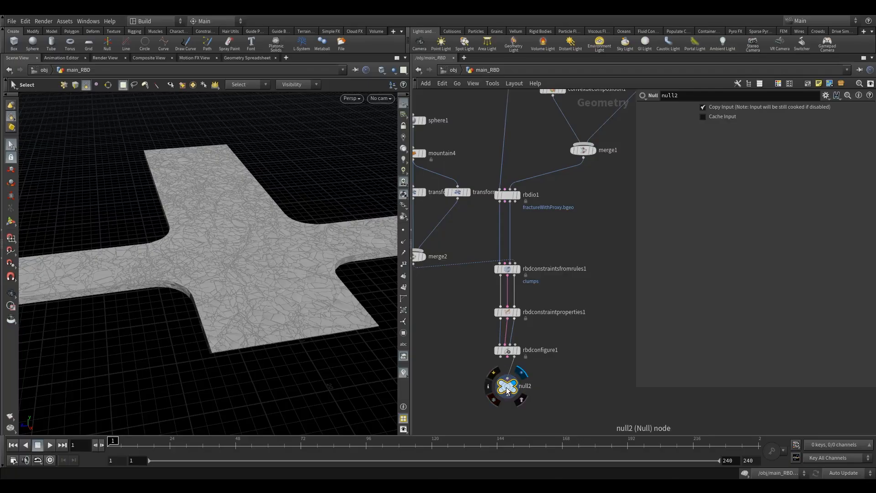
pyautogui.scroll(2, 499, 362)
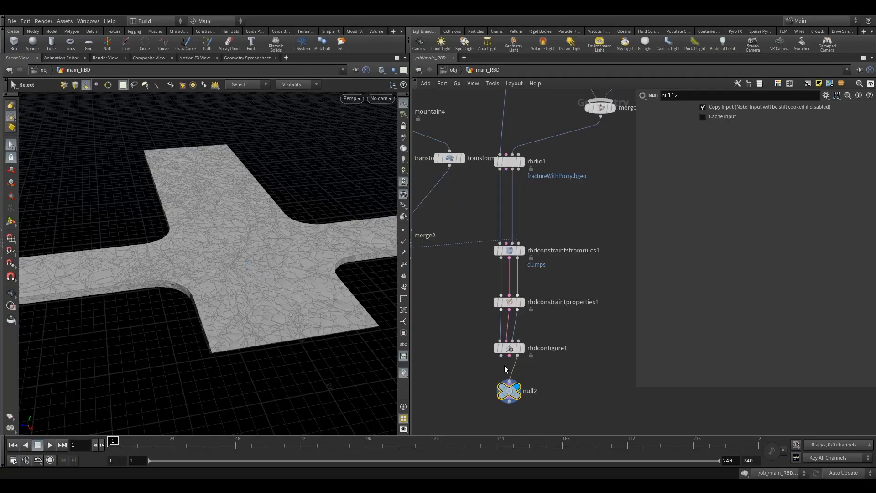
pyautogui.moveTo(477, 341); pyautogui.dragTo(539, 374)
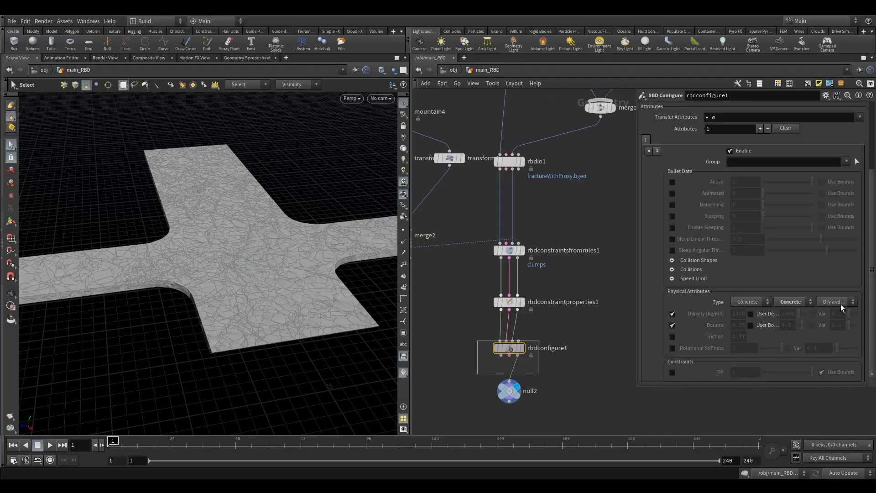
pyautogui.moveTo(872, 315); pyautogui.dragTo(872, 278)
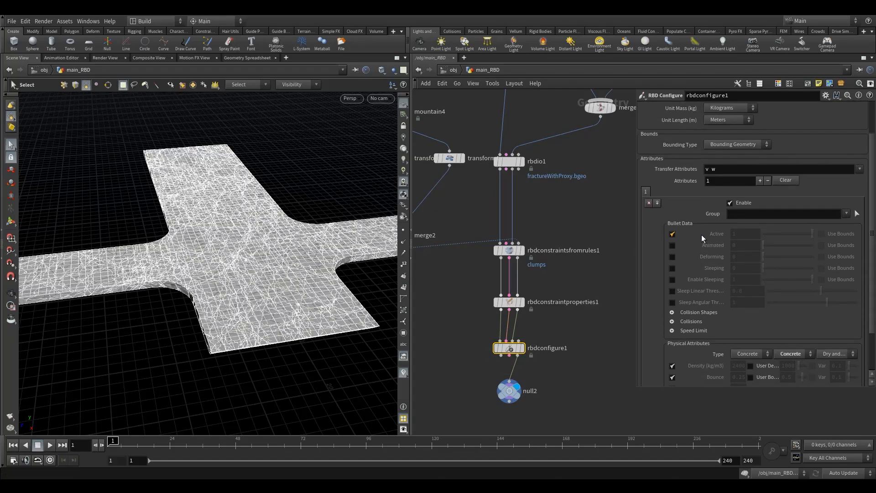
# Step: Check null2's point attributes: active 1, bounce 0.25, density 2400
pyautogui.click(509, 391)
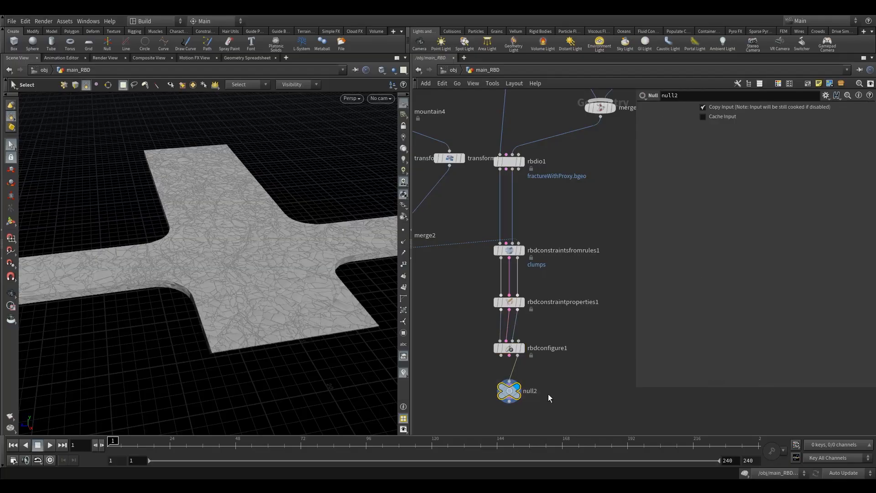
pyautogui.click(254, 58)
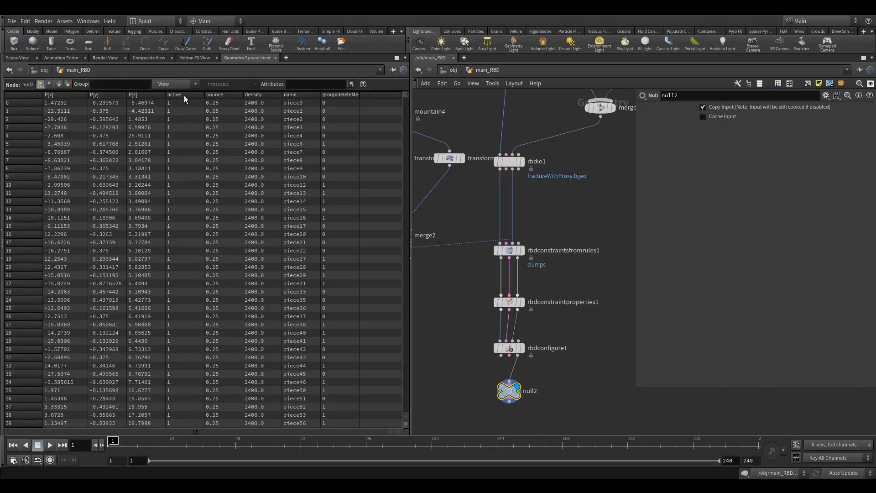
pyautogui.moveTo(405, 95)
pyautogui.mouseDown()
pyautogui.moveTo(393, 392)
pyautogui.moveTo(406, 84)
pyautogui.mouseUp()
# Step: Return to the Scene View and orbit the fractured cross-shaped slab to a top-down angle
pyautogui.click(21, 57)
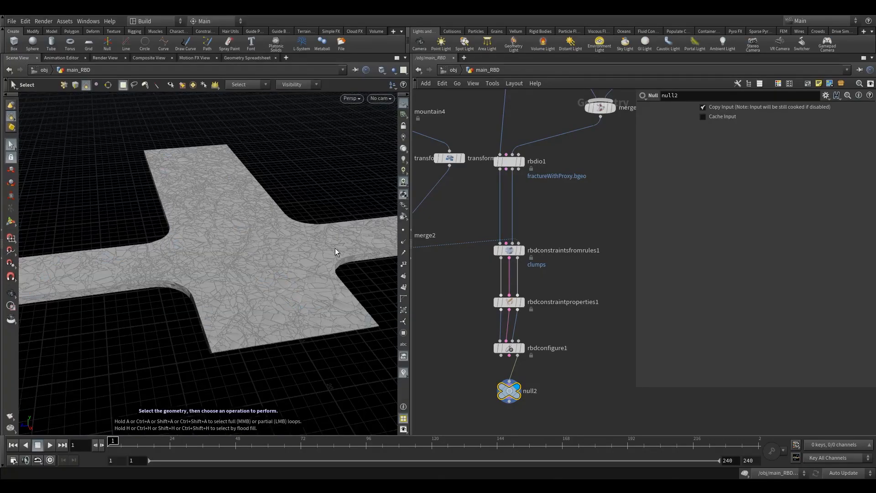
pyautogui.press('Escape')
pyautogui.moveTo(305, 202); pyautogui.dragTo(246, 246)
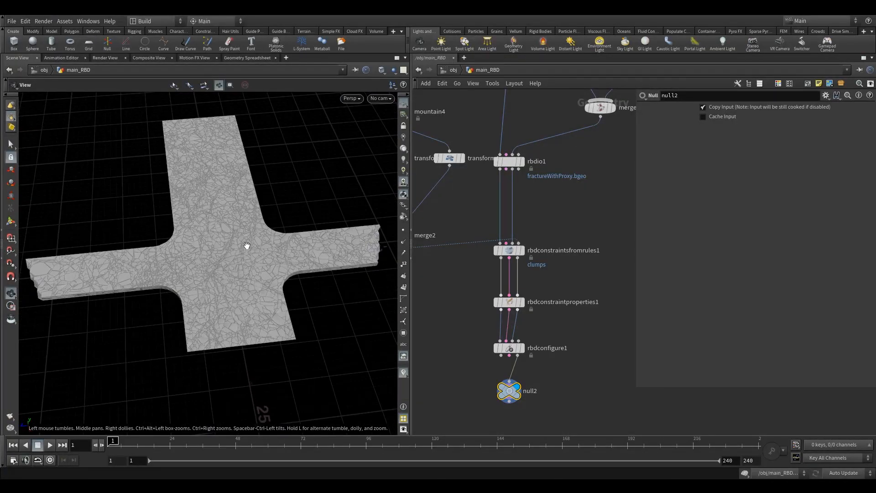
pyautogui.press('s')
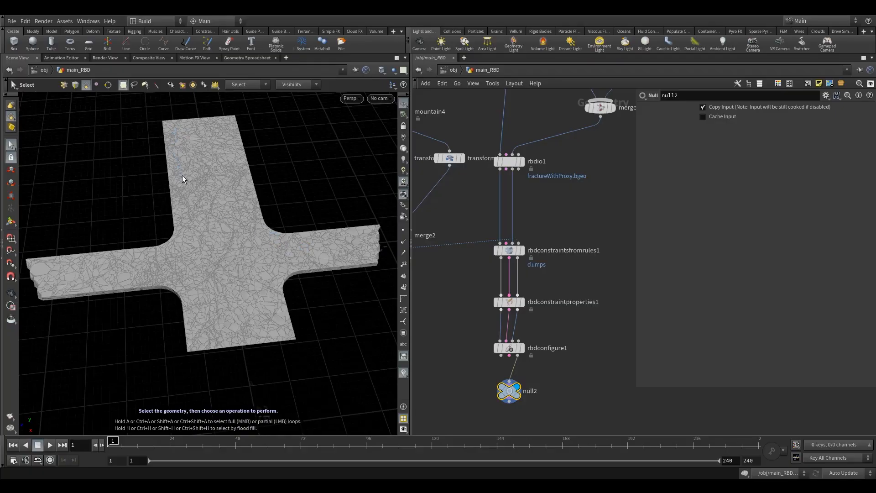
# Step: Display normal1's unfractured slab in the viewport
pyautogui.scroll(-3, 486, 330)
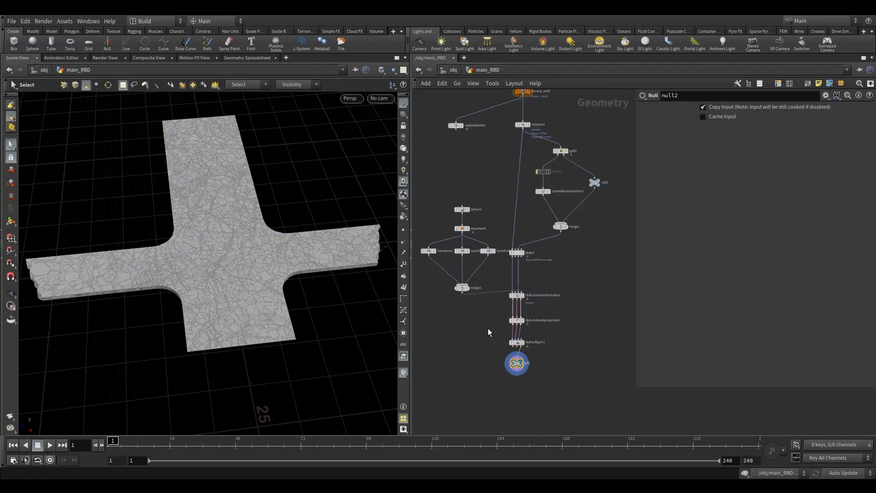
pyautogui.scroll(2, 479, 315)
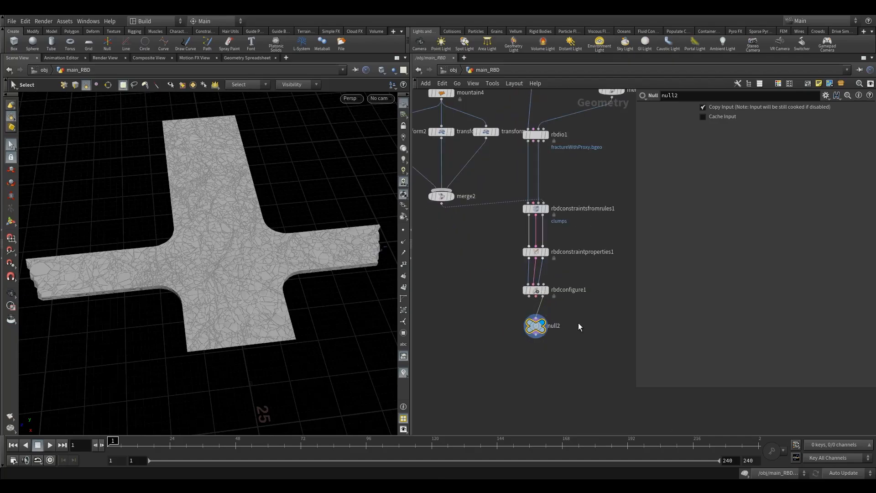
pyautogui.scroll(-5, 514, 204)
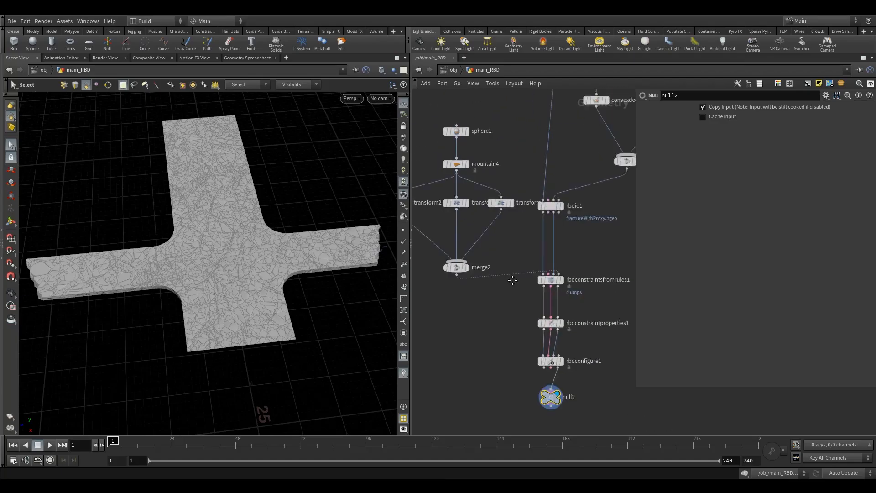
pyautogui.scroll(6, 495, 235)
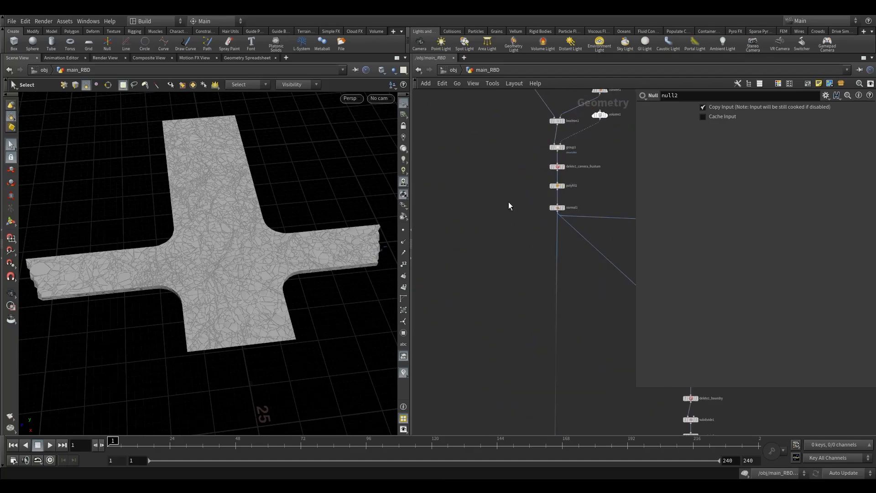
pyautogui.scroll(2, 542, 213)
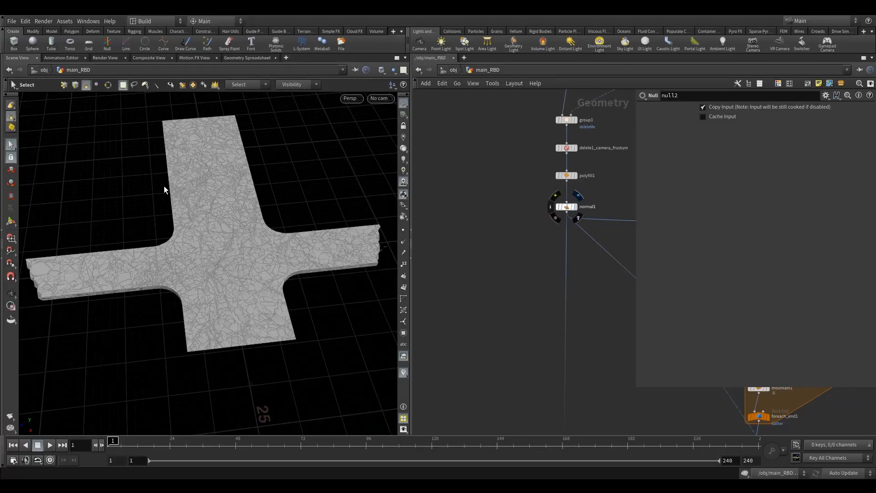
pyautogui.click(581, 197)
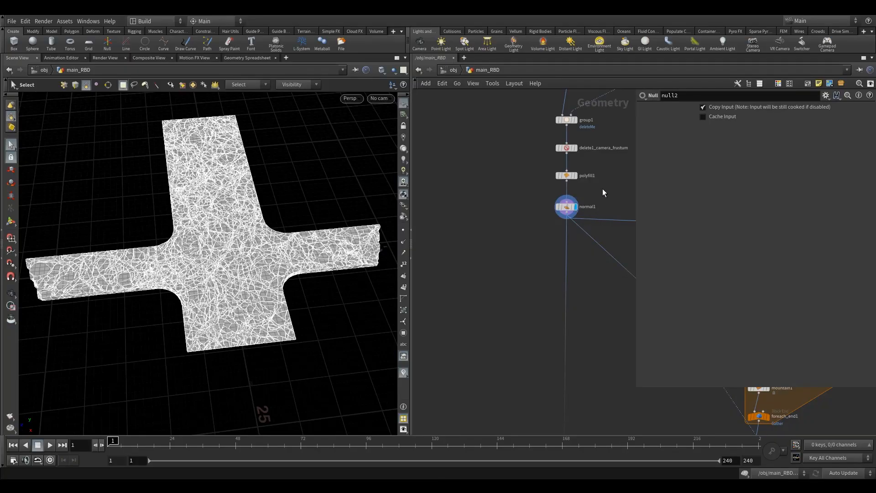
pyautogui.moveTo(512, 238); pyautogui.dragTo(512, 205, button='middle')
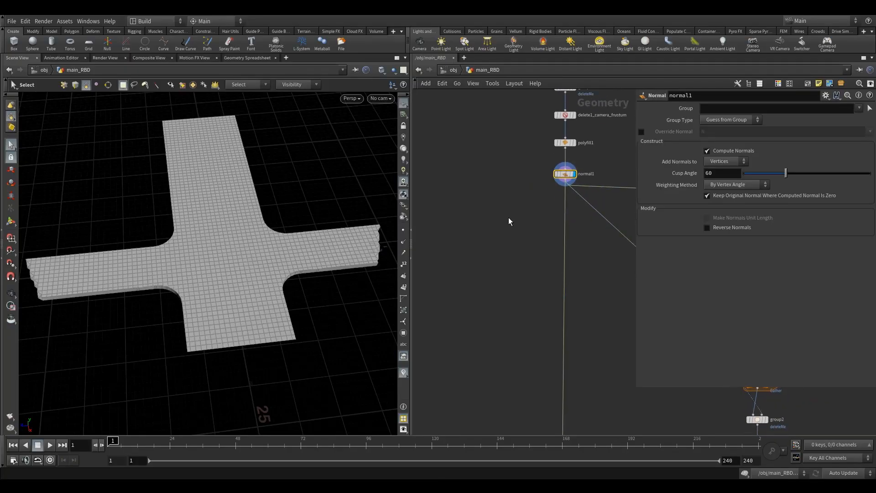
# Step: Add a Null below normal1 named OUT_floor_preFracture
pyautogui.press('Tab')
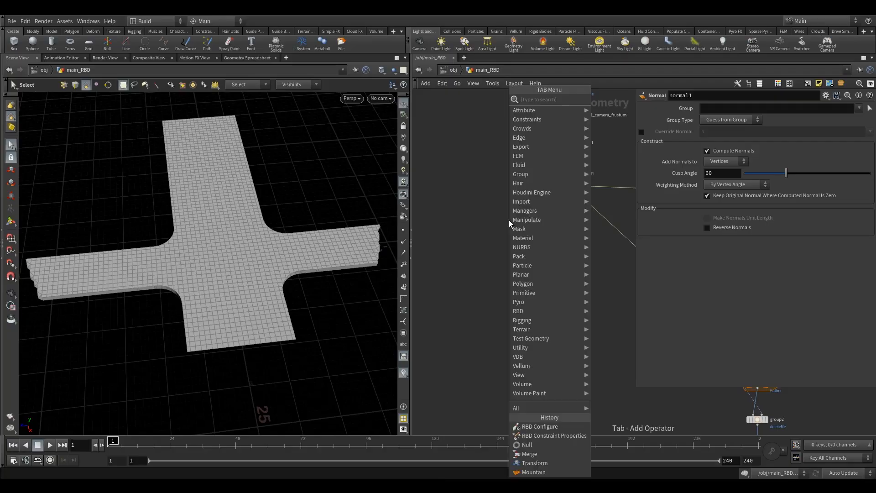
pyautogui.write('nu')
pyautogui.click(605, 99)
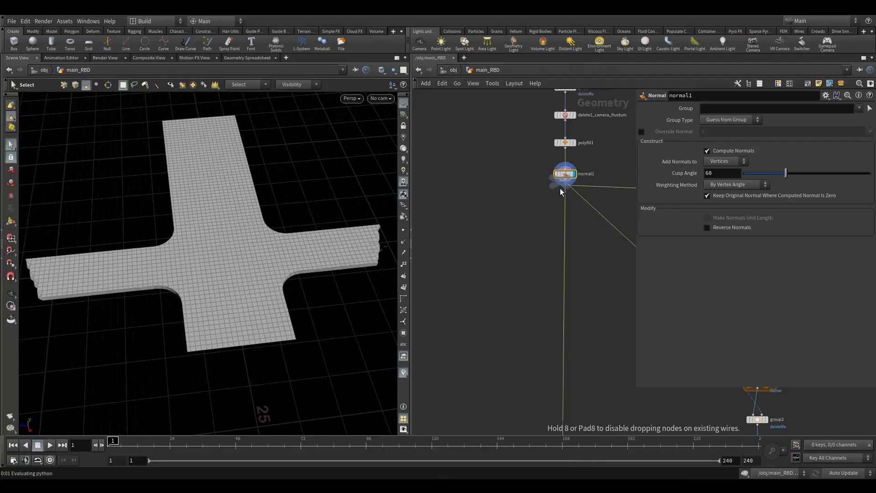
pyautogui.click(566, 214)
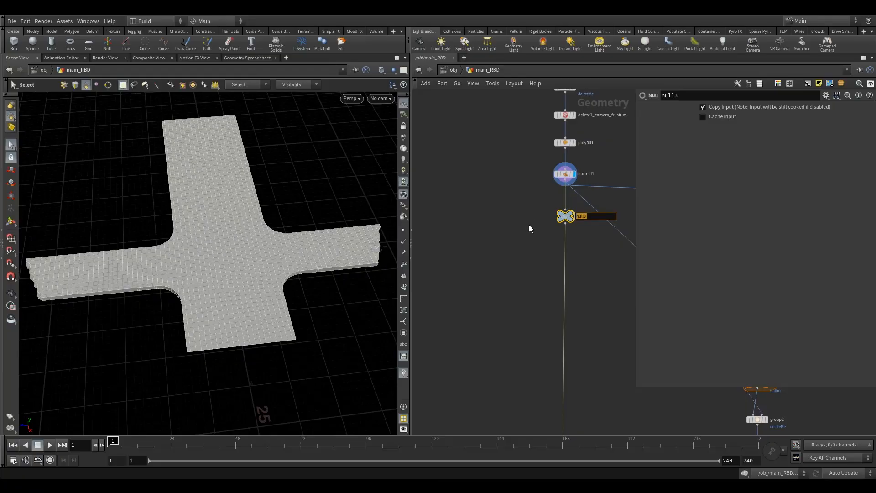
pyautogui.write('OUT_')
pyautogui.write('floor')
pyautogui.write('_pre')
pyautogui.write('Fractu')
pyautogui.write('re')
pyautogui.press('Return')
# Step: Add an Object Merge node beside the constraint nodes using the 'om' search
pyautogui.scroll(-10, 527, 265)
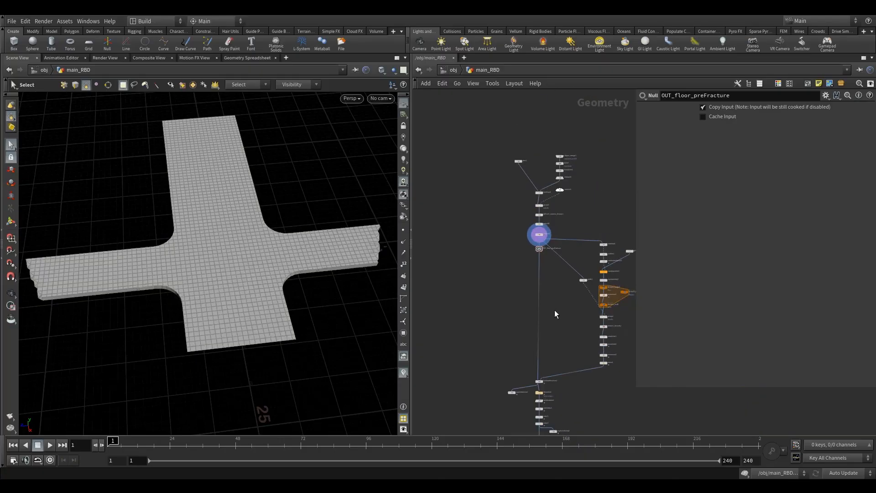
pyautogui.scroll(8, 539, 262)
pyautogui.scroll(2, 538, 270)
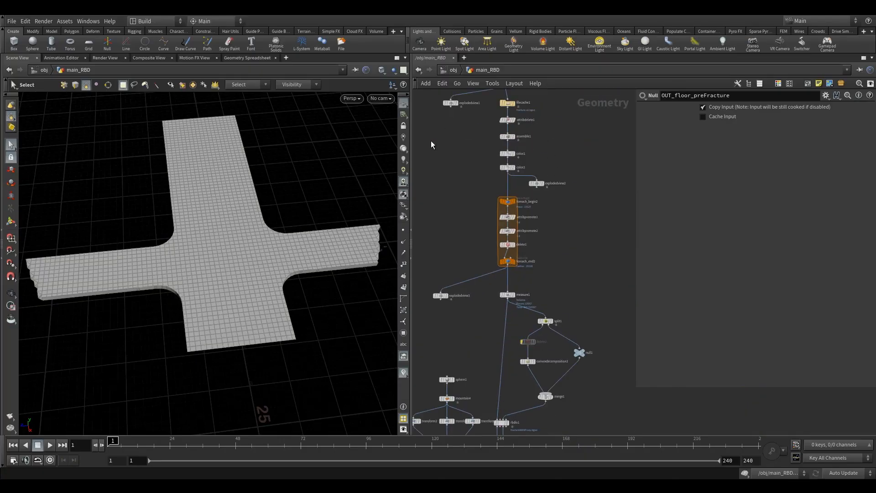
pyautogui.scroll(-5, 555, 256)
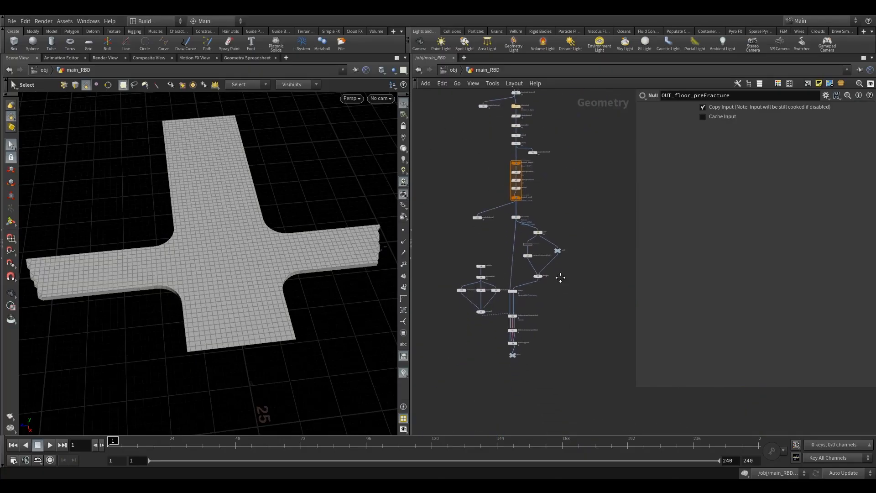
pyautogui.scroll(6, 547, 274)
pyautogui.press('Tab')
pyautogui.write('o')
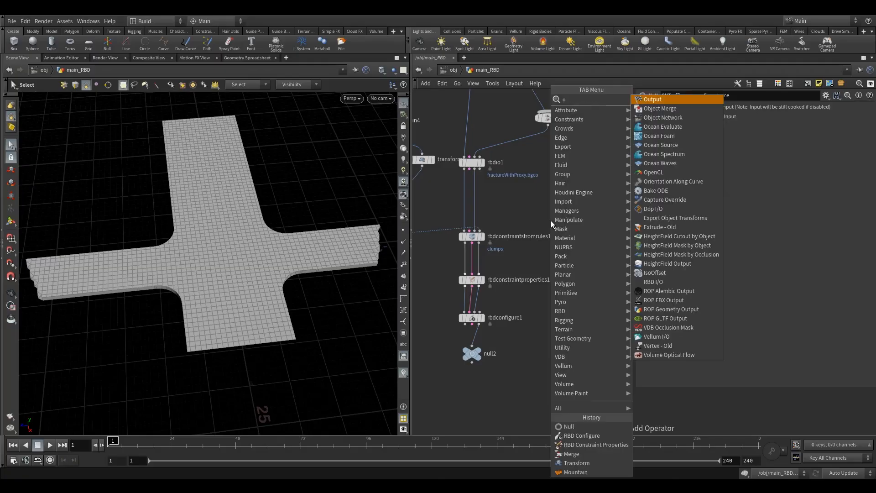
pyautogui.write('m')
pyautogui.click(646, 99)
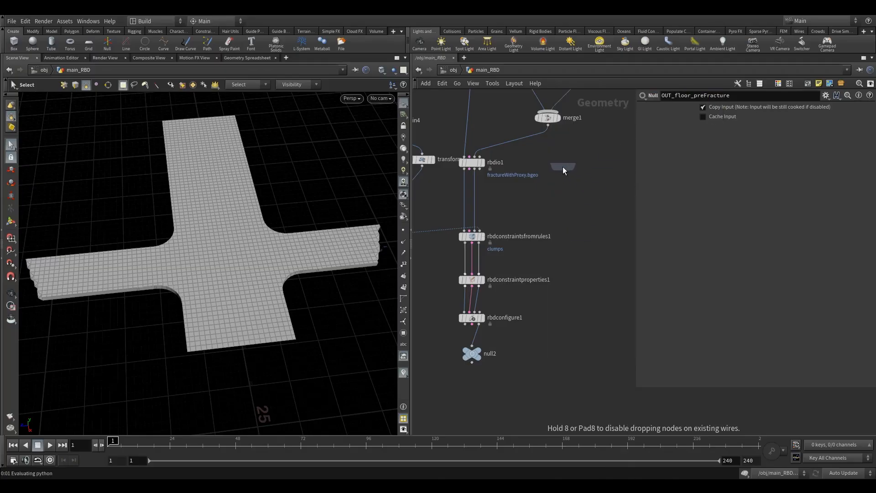
pyautogui.click(577, 236)
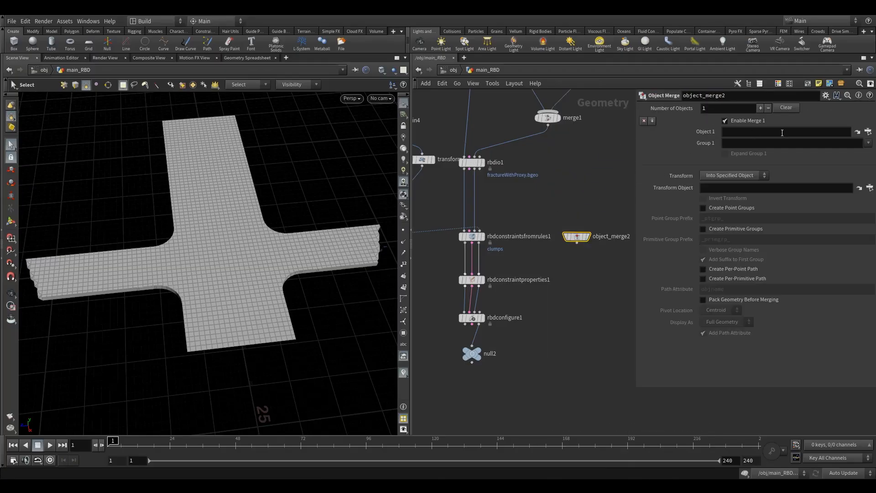
# Step: Set object_merge2's Object 1 to OUT_floor_preFracture and move null2 lower
pyautogui.click(868, 132)
pyautogui.scroll(10, 832, 135)
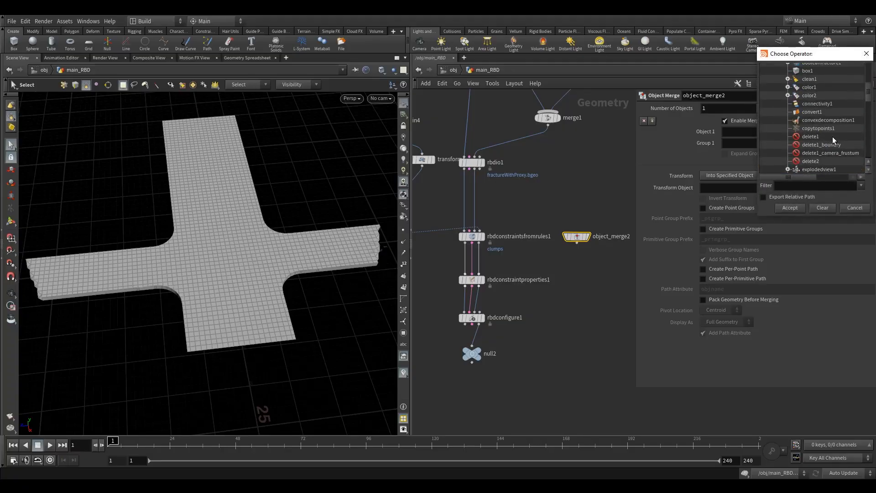
pyautogui.click(812, 109)
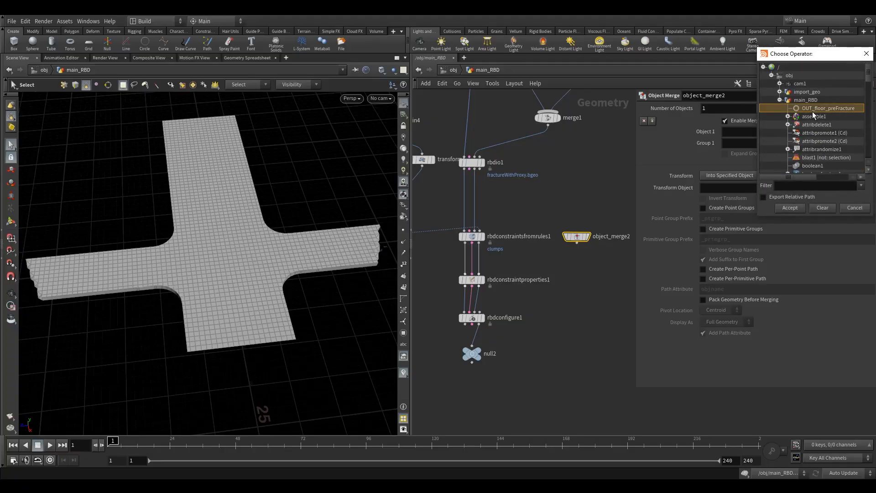
pyautogui.click(790, 207)
pyautogui.moveTo(515, 313); pyautogui.dragTo(510, 263, button='middle')
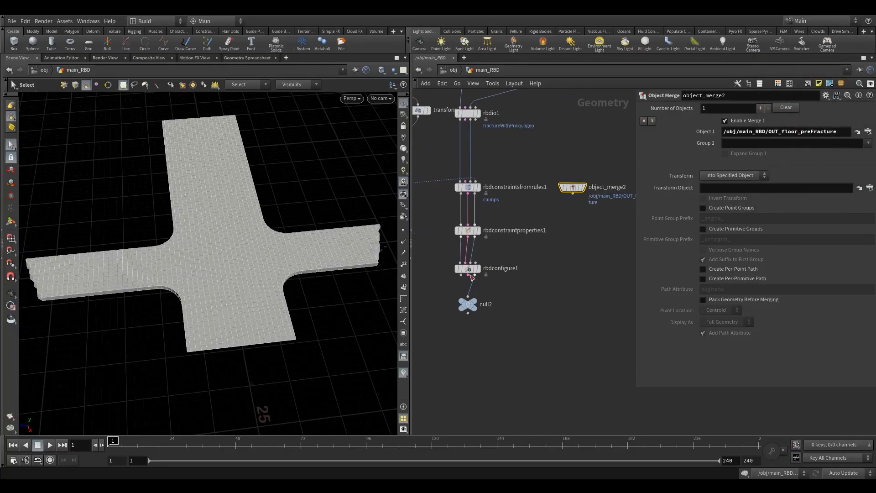
pyautogui.moveTo(465, 309); pyautogui.dragTo(465, 374)
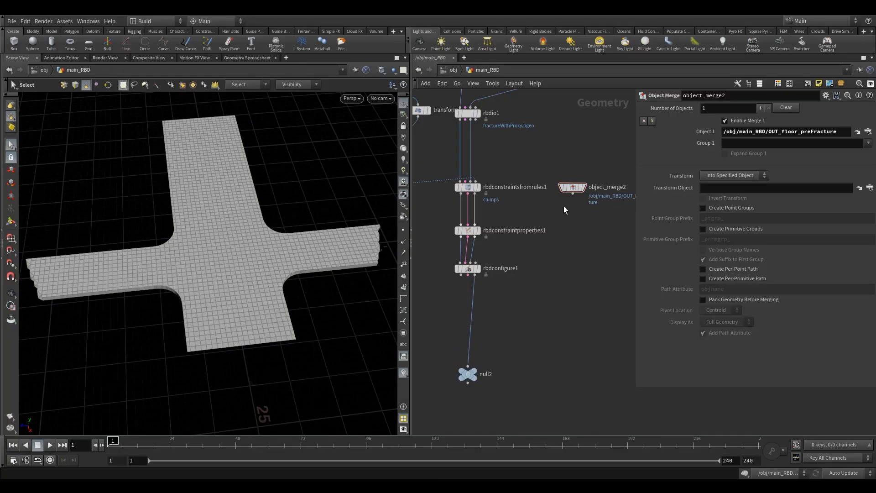
# Step: Add delete3 fed by object_merge2 and display its result
pyautogui.press('Tab')
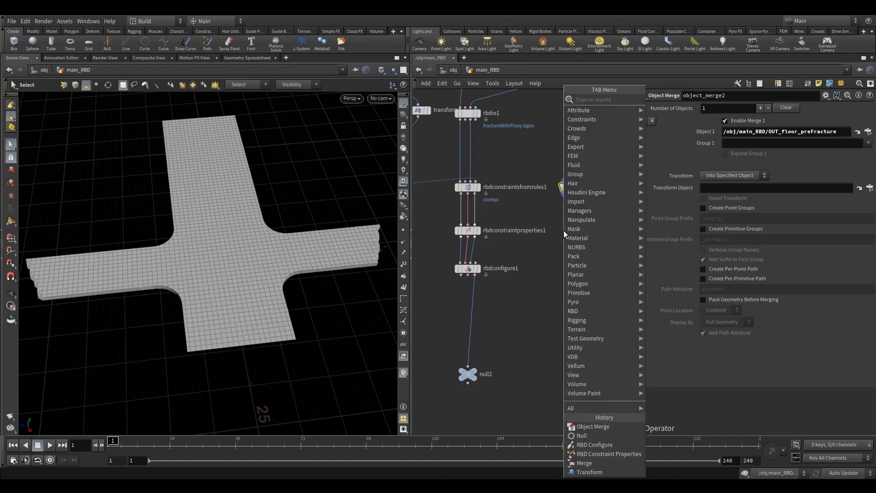
pyautogui.write('de')
pyautogui.click(667, 100)
pyautogui.click(572, 230)
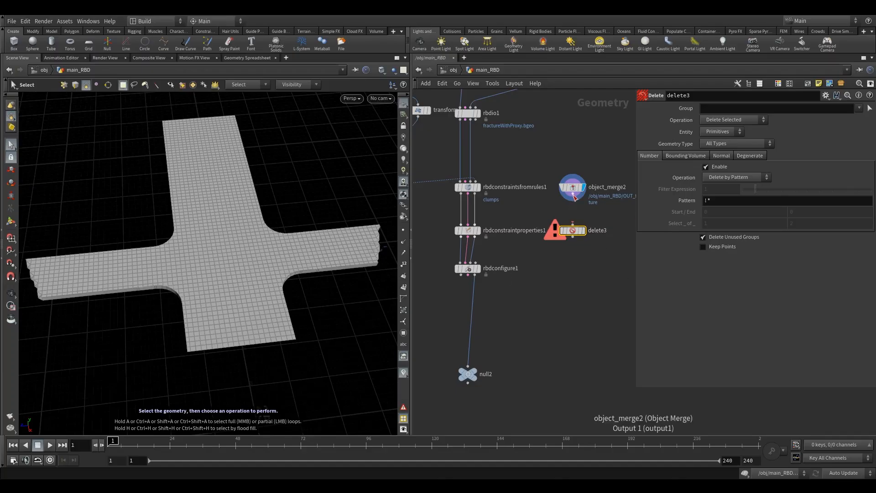
pyautogui.moveTo(573, 202); pyautogui.dragTo(572, 225)
pyautogui.click(583, 230)
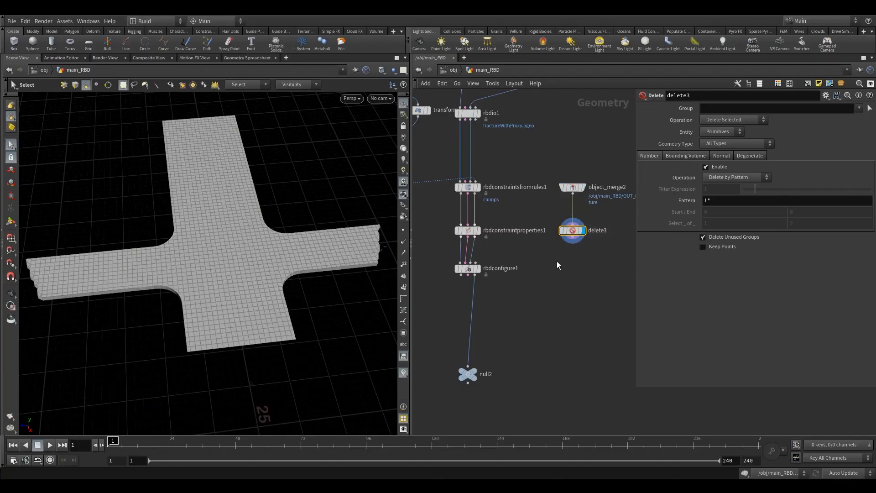
# Step: Make delete3 delete faces by normal with direction 0,1,0
pyautogui.click(722, 156)
pyautogui.click(719, 167)
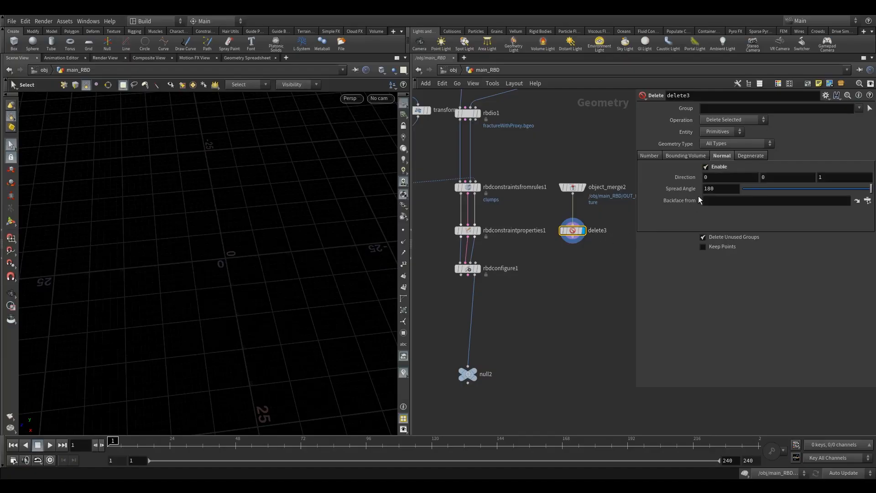
pyautogui.click(777, 177)
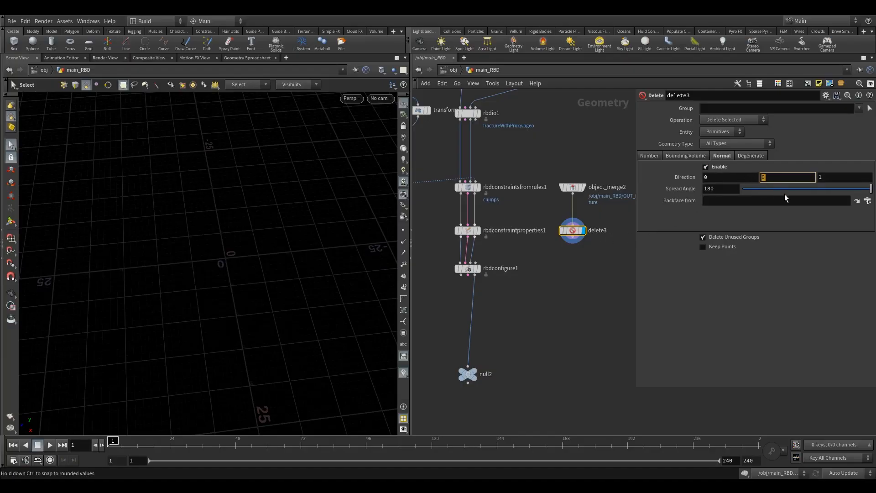
pyautogui.write('1')
pyautogui.press('Tab')
pyautogui.write('0')
pyautogui.moveTo(870, 189); pyautogui.dragTo(863, 196)
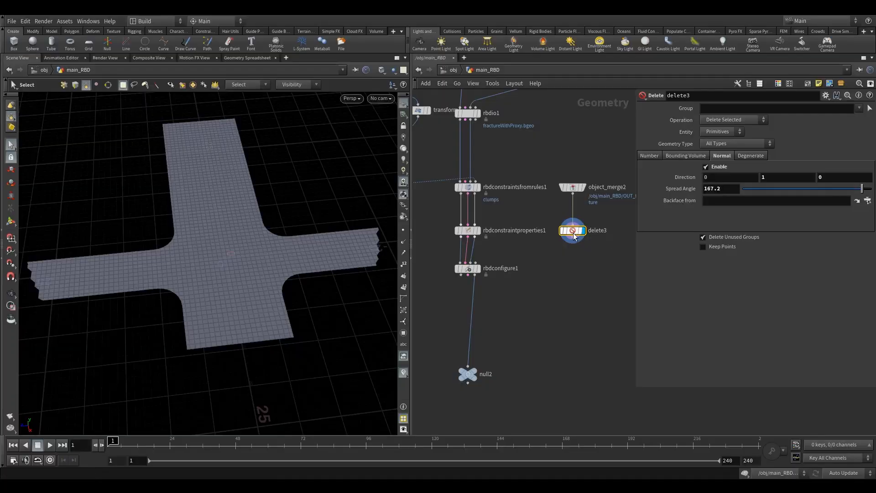
# Step: Duplicate it as delete4 below delete3 with direction 0,-1,0
pyautogui.keyDown('alt'); pyautogui.moveTo(578, 231); pyautogui.dragTo(573, 257); pyautogui.keyUp('alt')
pyautogui.moveTo(576, 264)
pyautogui.mouseDown()
pyautogui.moveTo(585, 264)
pyautogui.moveTo(575, 263)
pyautogui.mouseUp()
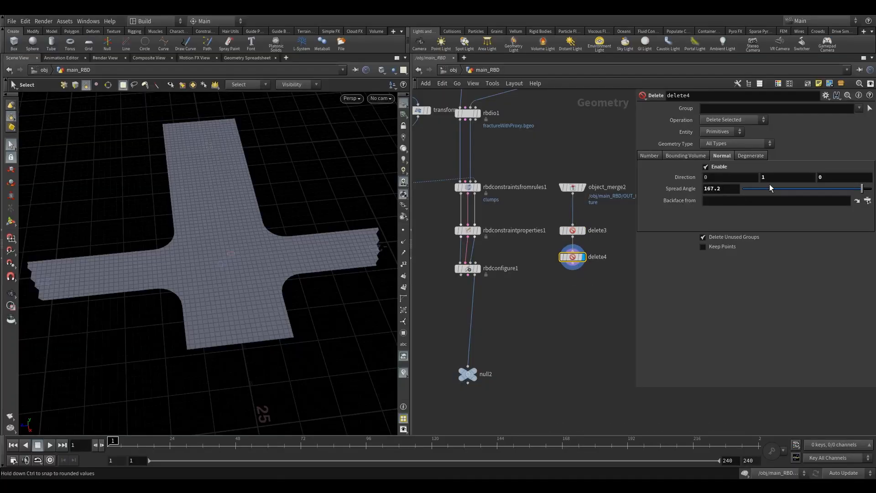
pyautogui.click(769, 188)
pyautogui.click(766, 178)
pyautogui.write('-41')
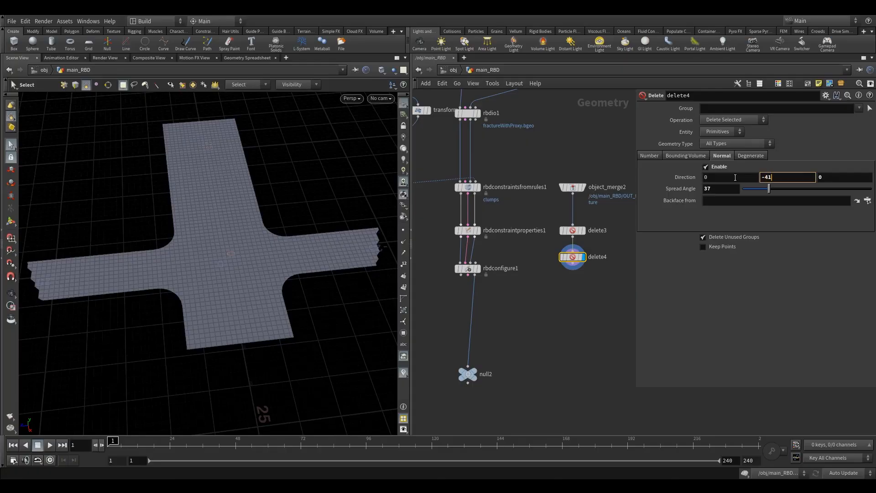
pyautogui.press('BackSpace')
pyautogui.press('BackSpace')
pyautogui.write('1')
pyautogui.press('Return')
pyautogui.moveTo(770, 189); pyautogui.dragTo(849, 192)
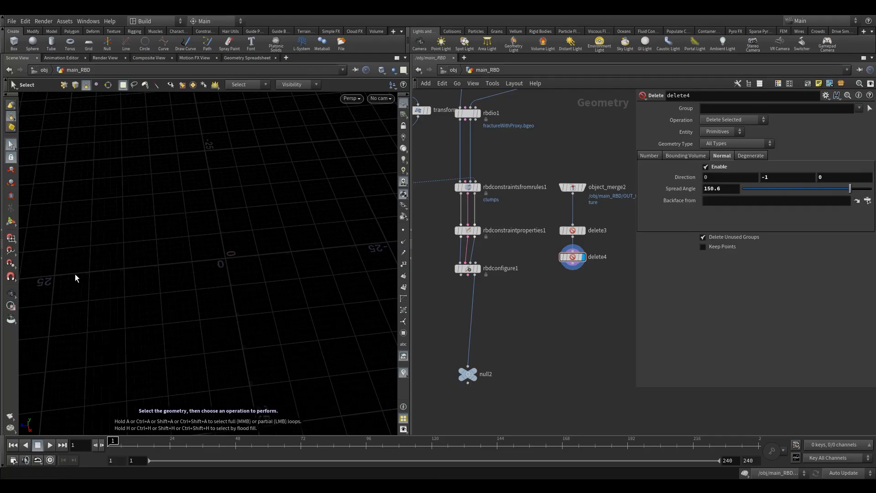
# Step: Narrow delete3's spread angle to 167.2 so the side walls remain
pyautogui.keyDown('alt'); pyautogui.moveTo(157, 267); pyautogui.dragTo(303, 244); pyautogui.keyUp('alt')
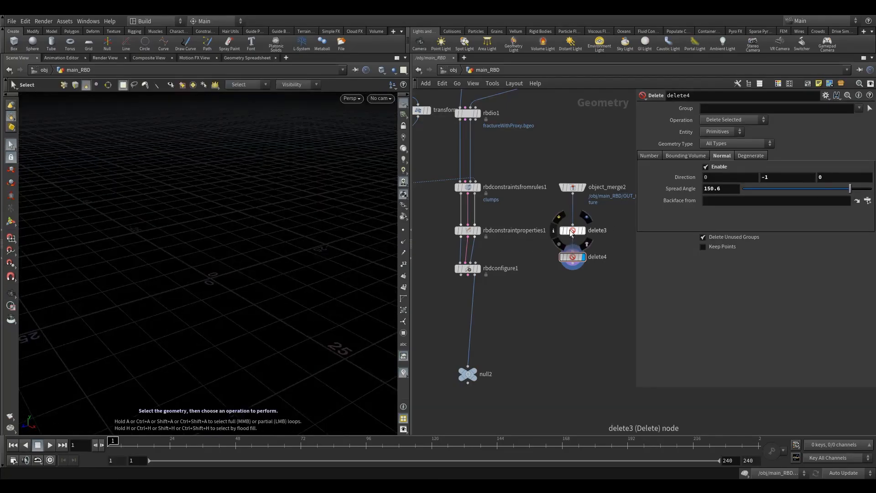
pyautogui.click(595, 218)
pyautogui.click(575, 231)
pyautogui.keyDown('alt'); pyautogui.moveTo(236, 297); pyautogui.dragTo(169, 314); pyautogui.keyUp('alt')
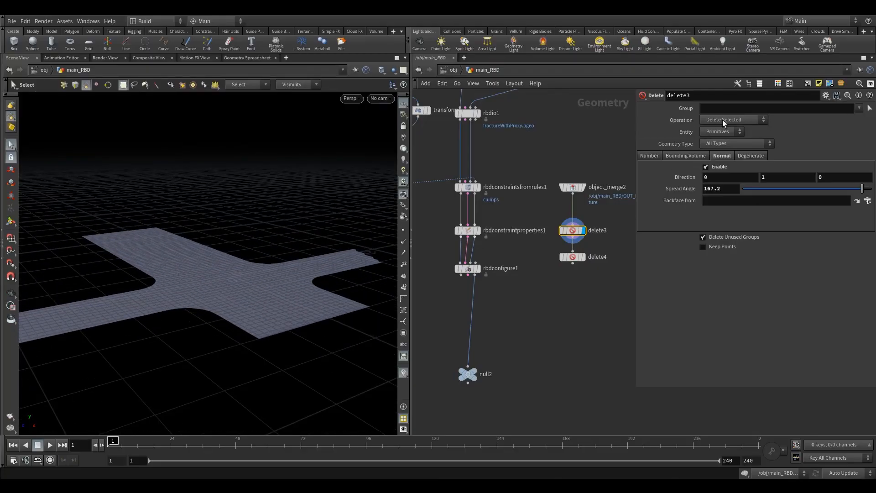
pyautogui.keyDown('alt'); pyautogui.moveTo(198, 260); pyautogui.dragTo(193, 270); pyautogui.keyUp('alt')
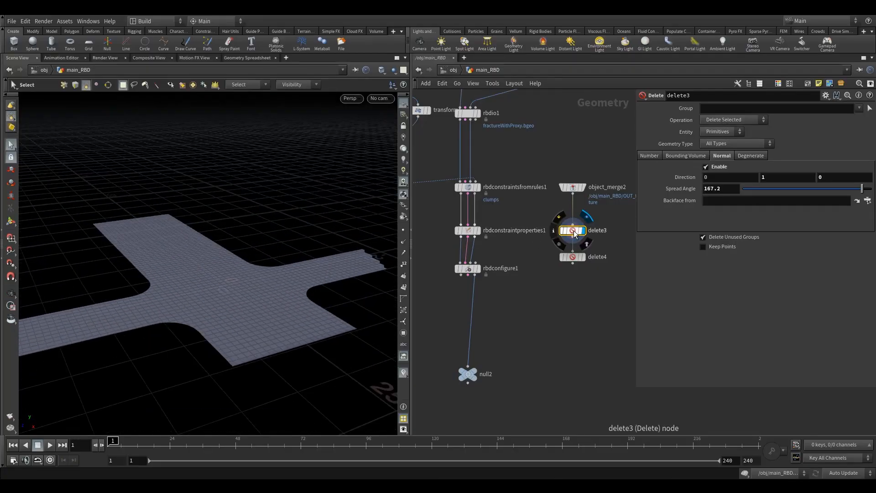
pyautogui.moveTo(574, 232); pyautogui.dragTo(574, 227)
pyautogui.moveTo(862, 189); pyautogui.dragTo(790, 197)
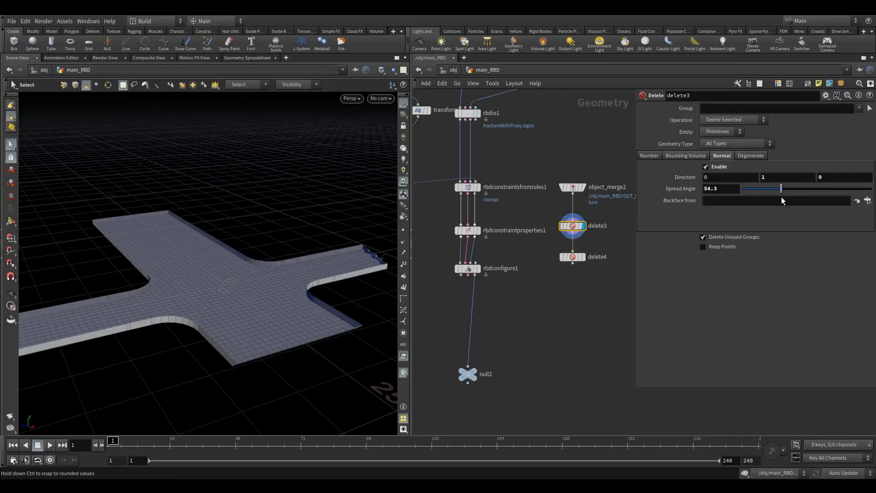
# Step: Lower delete4's spread angle to 19.1, leaving only the edge walls
pyautogui.click(582, 257)
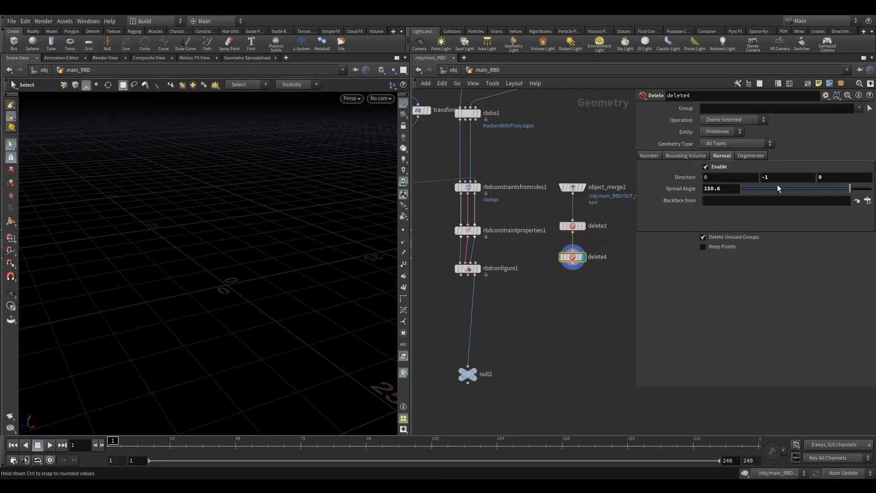
pyautogui.moveTo(777, 188); pyautogui.dragTo(756, 194)
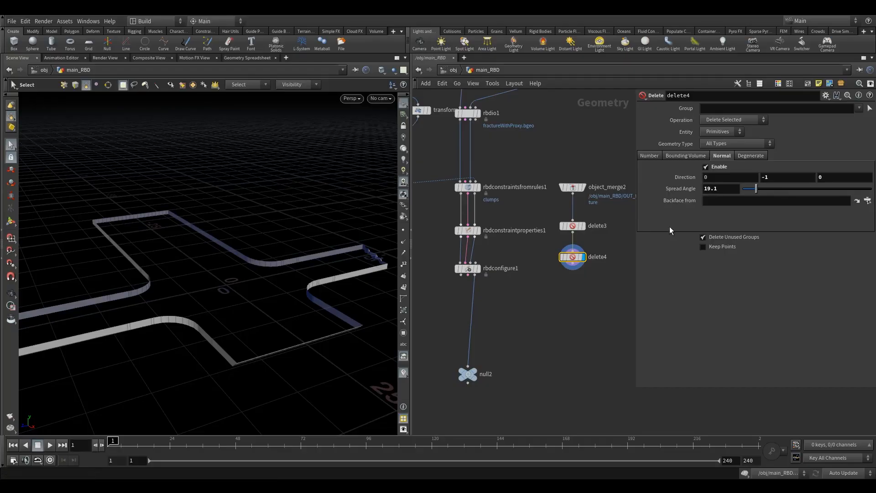
pyautogui.moveTo(320, 315)
pyautogui.keyDown('alt'); pyautogui.mouseDown()
pyautogui.moveTo(288, 295)
pyautogui.moveTo(213, 322)
pyautogui.moveTo(237, 313)
pyautogui.moveTo(306, 320)
pyautogui.mouseUp(); pyautogui.keyUp('alt')
pyautogui.scroll(-2, 306, 319)
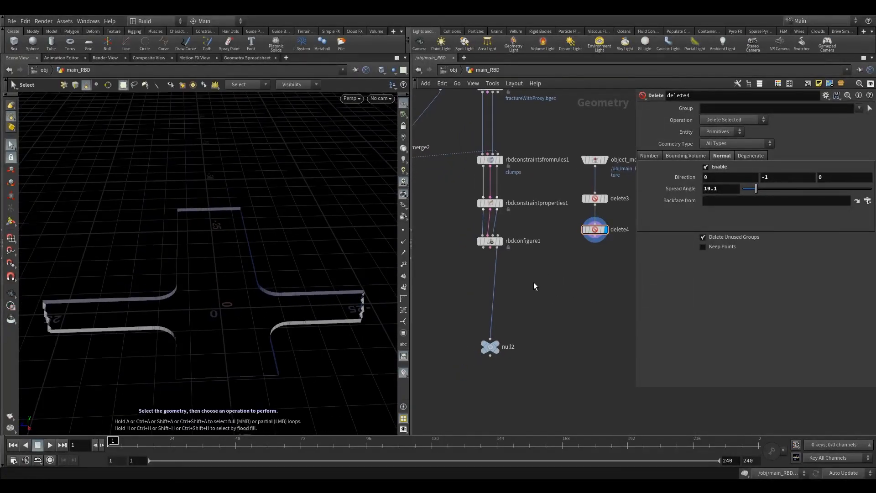
pyautogui.press('Tab')
pyautogui.write('at')
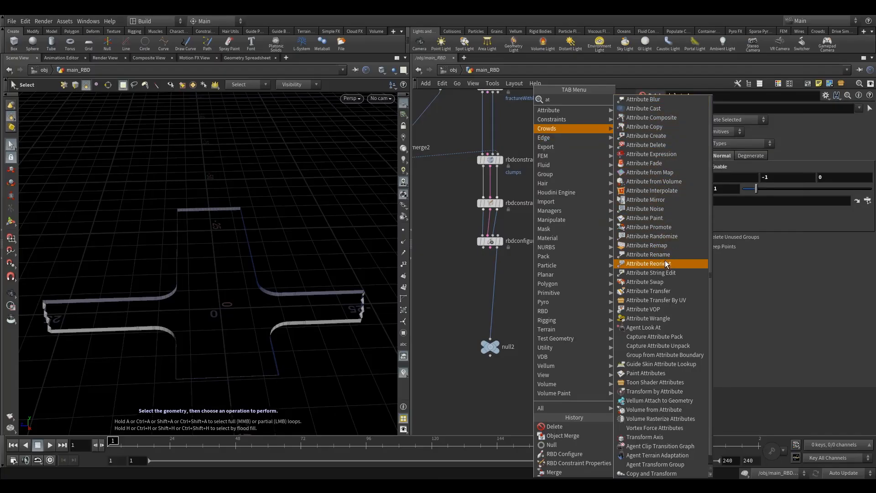
# Step: Insert attribtransfer1 between rbdconfigure1 and null2, with delete4 feeding its second input
pyautogui.click(658, 292)
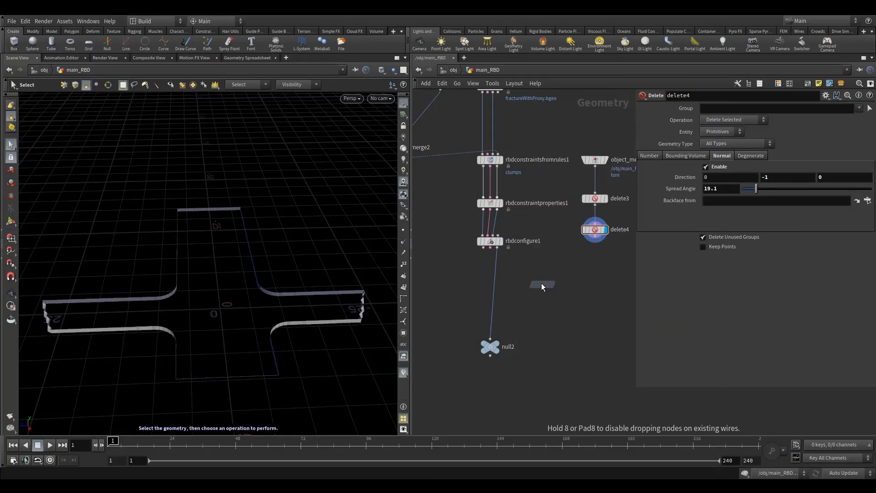
pyautogui.click(501, 304)
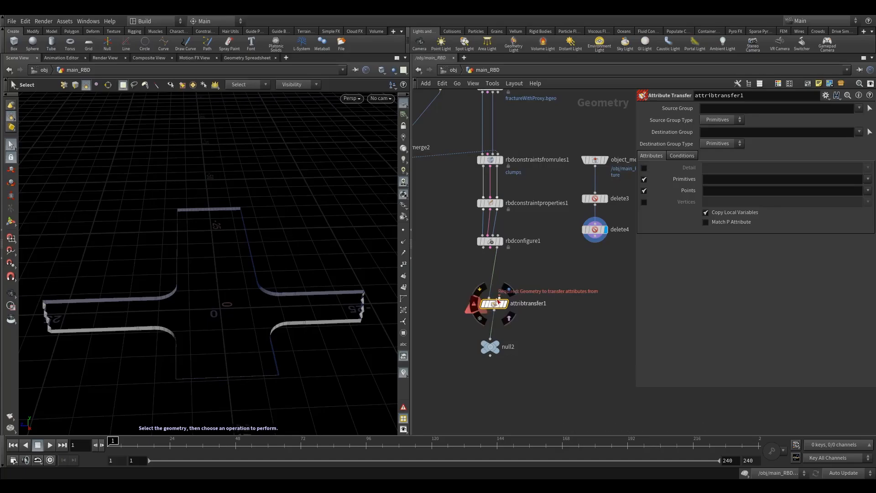
pyautogui.moveTo(499, 300); pyautogui.dragTo(594, 242)
pyautogui.moveTo(610, 278); pyautogui.dragTo(601, 266, button='middle')
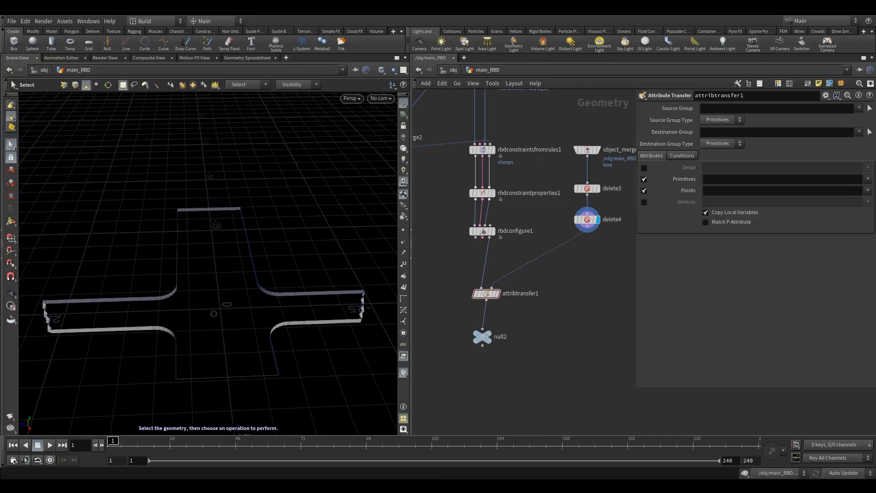
pyautogui.press('Tab')
# Step: Add an Attribute Wrangle below delete4 with the code i@active=0;
pyautogui.write('aw')
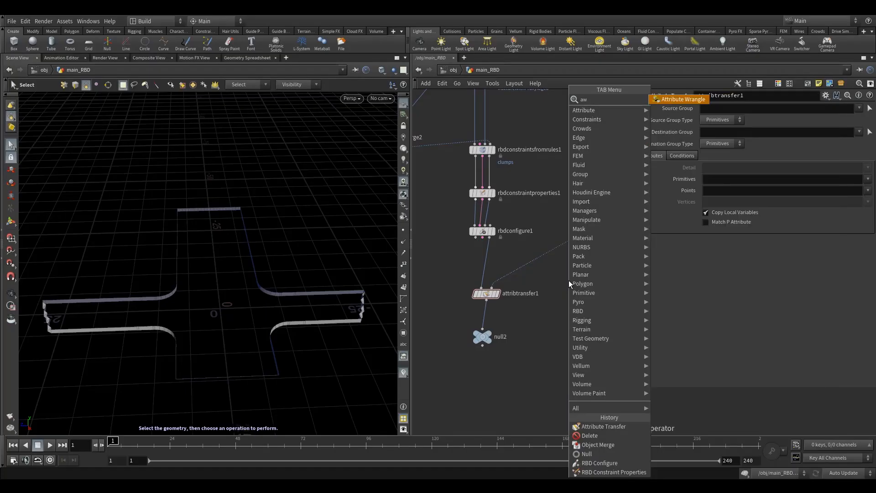
pyautogui.click(650, 99)
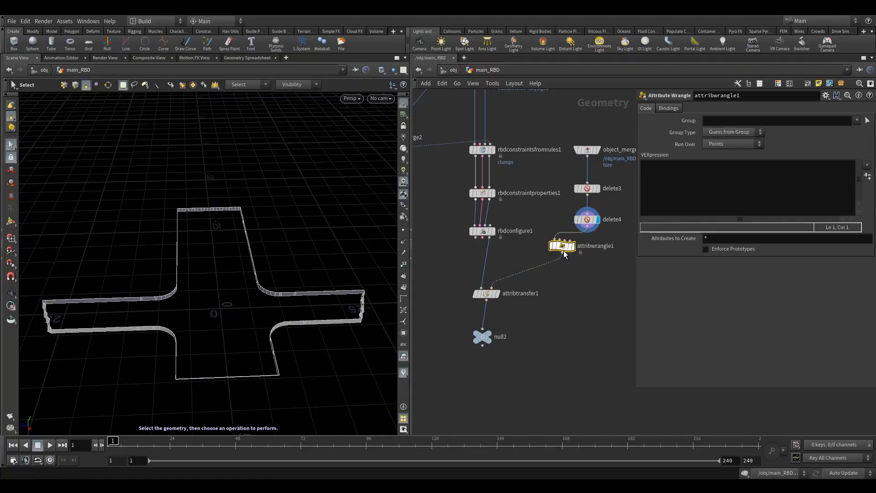
pyautogui.click(587, 256)
pyautogui.click(692, 179)
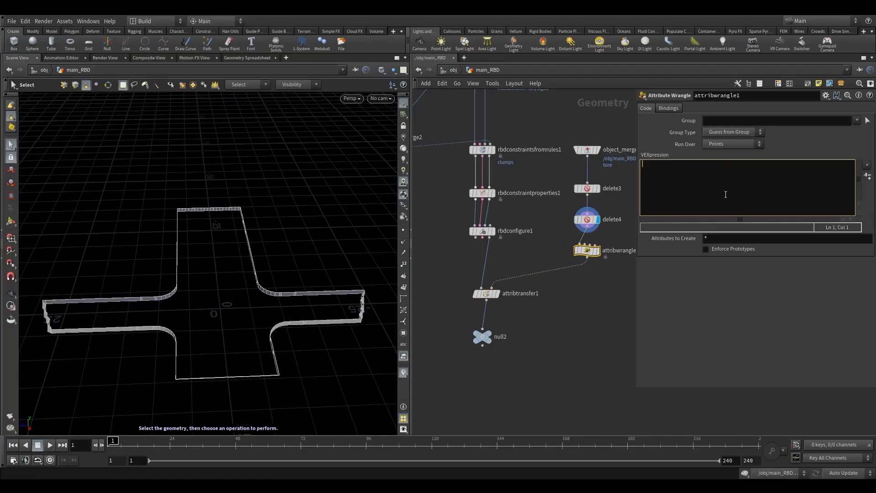
pyautogui.write('i')
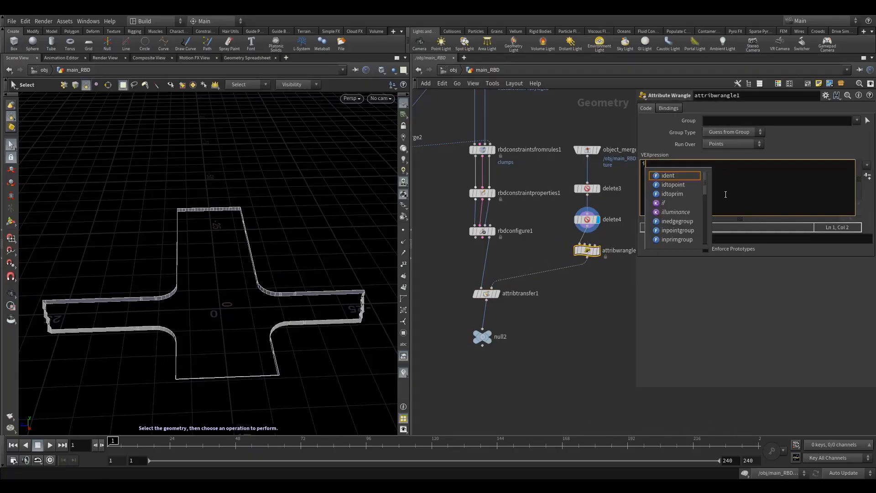
pyautogui.write('@acti')
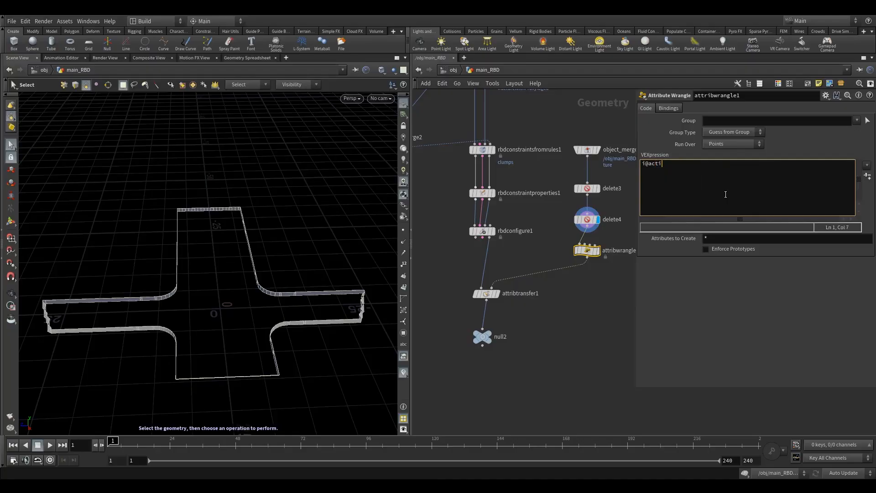
pyautogui.write('ve=0;')
pyautogui.click(577, 317)
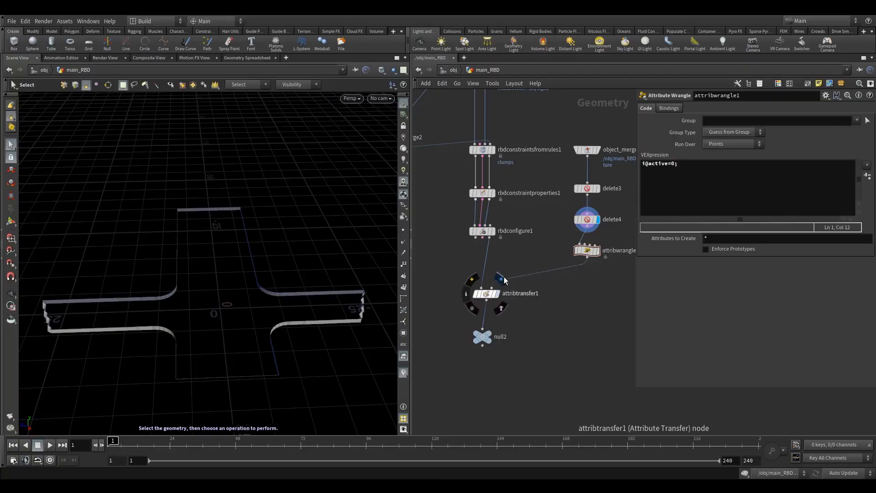
# Step: Display attribtransfer1's result on the fractured slab and move null2 lower
pyautogui.click(502, 278)
pyautogui.click(486, 294)
pyautogui.moveTo(482, 337); pyautogui.dragTo(484, 359)
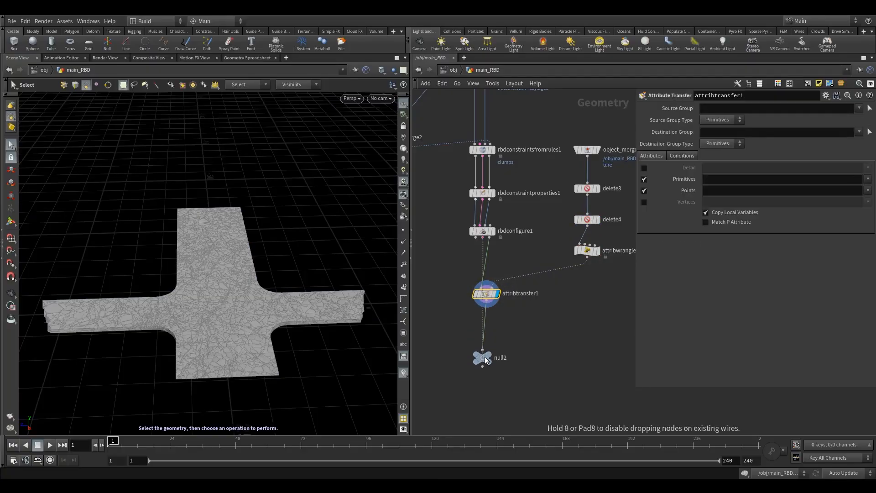
# Step: Add a Delete node (delete5) after attribtransfer1 and display its output
pyautogui.press('Tab')
pyautogui.moveTo(438, 299)
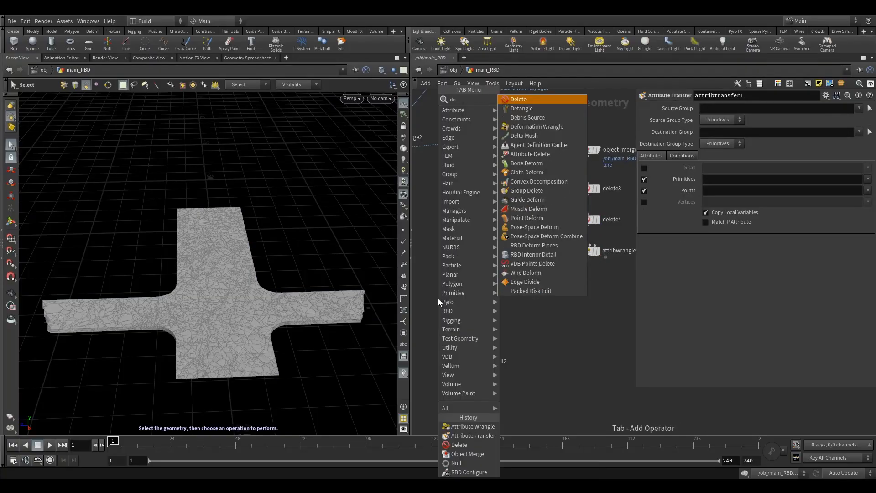
pyautogui.click(524, 103)
pyautogui.click(448, 325)
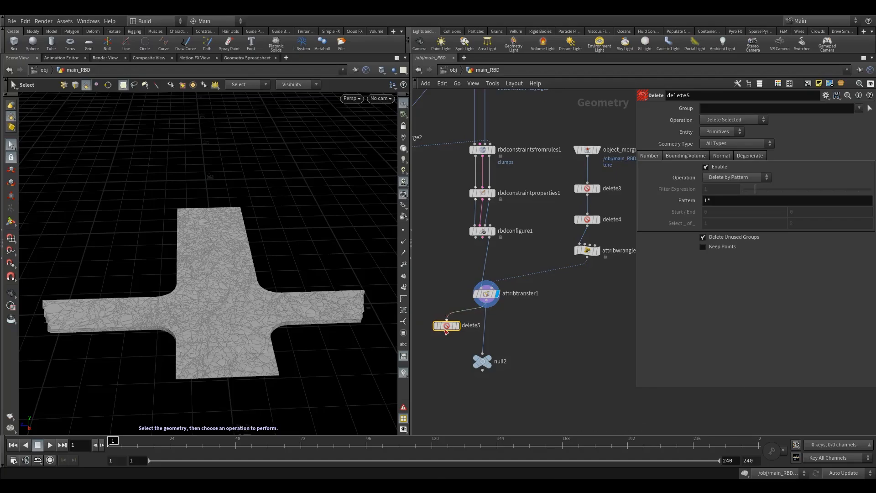
pyautogui.click(451, 327)
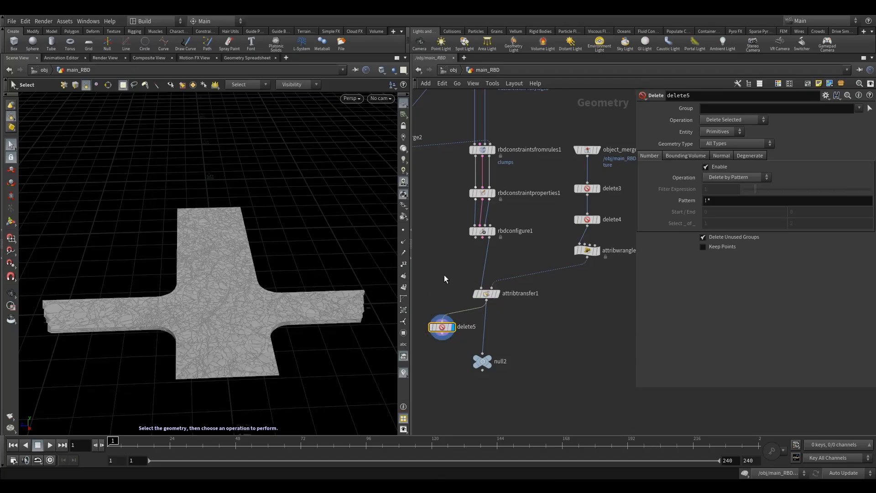
# Step: Set attribtransfer1 to transfer only the active point attribute, and reposition delete5 left of the chain
pyautogui.click(486, 293)
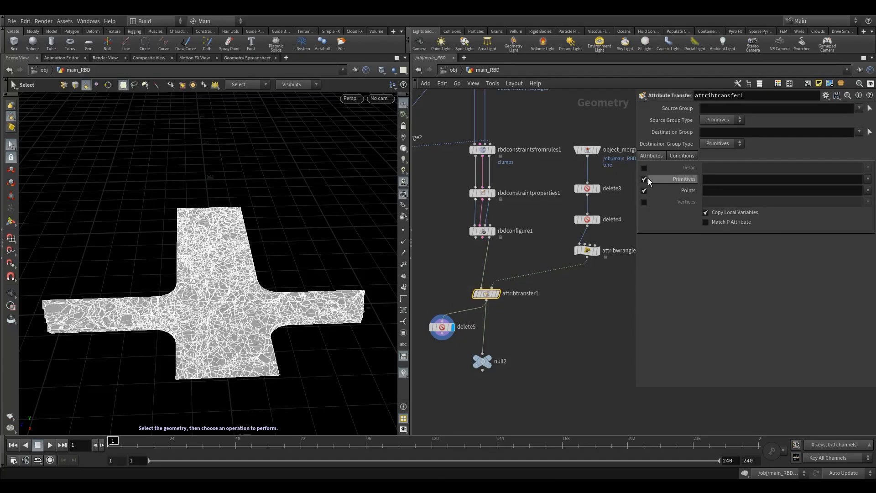
pyautogui.click(868, 191)
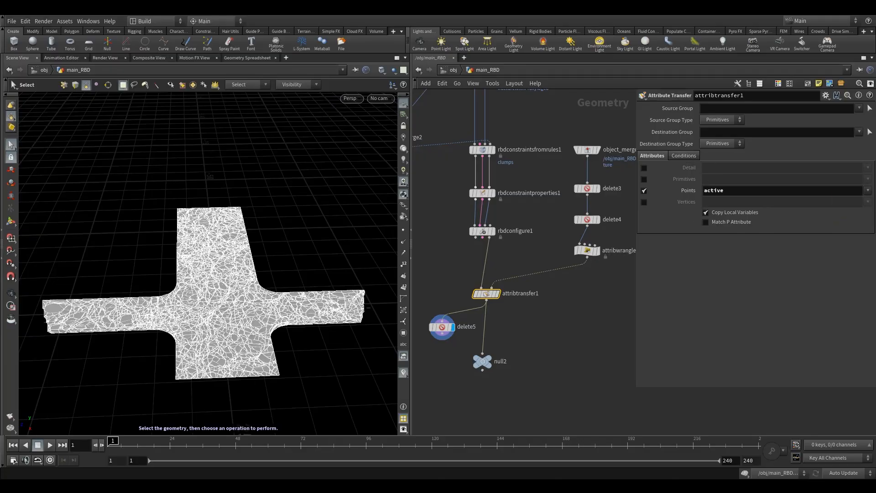
pyautogui.moveTo(525, 327); pyautogui.dragTo(551, 321, button='middle')
pyautogui.click(470, 321)
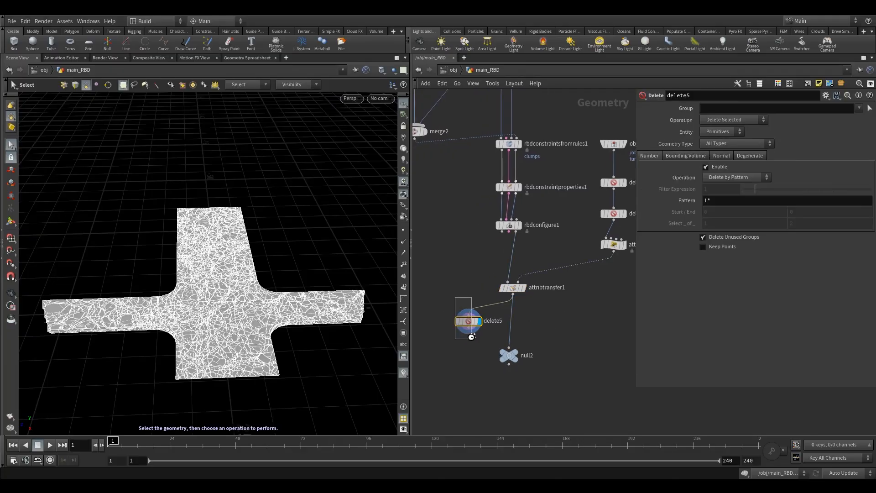
pyautogui.moveTo(472, 322); pyautogui.dragTo(449, 326)
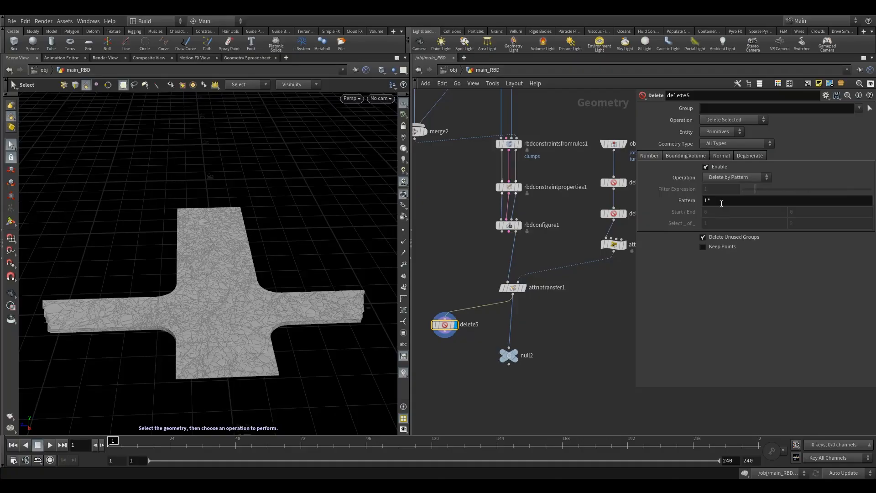
pyautogui.click(730, 178)
pyautogui.click(736, 201)
pyautogui.click(726, 189)
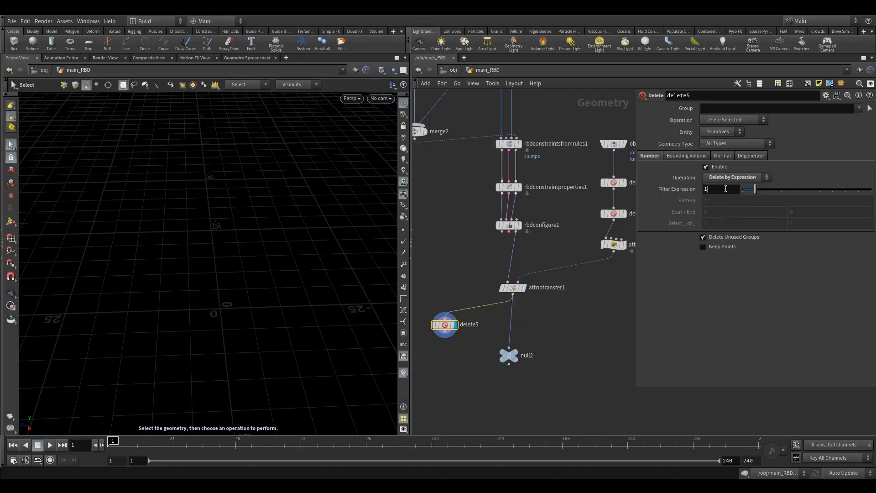
pyautogui.write('@ac')
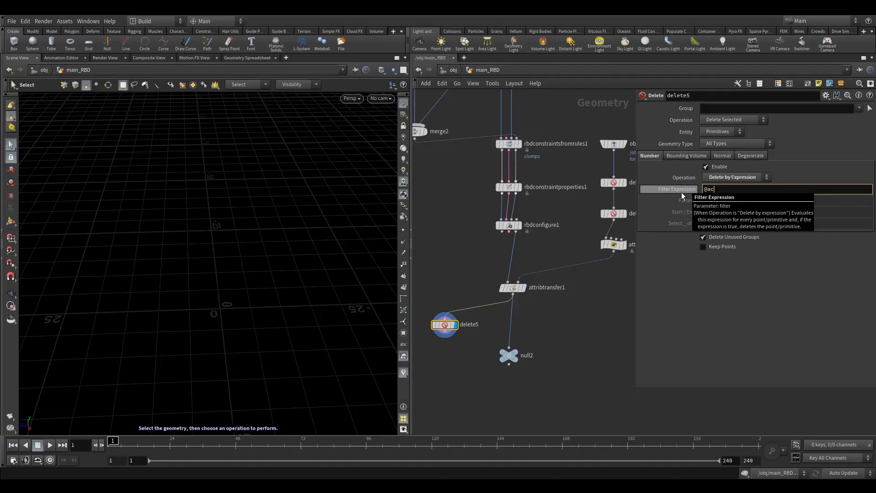
pyautogui.write('tive=0')
pyautogui.press('Return')
pyautogui.click(714, 132)
pyautogui.click(719, 149)
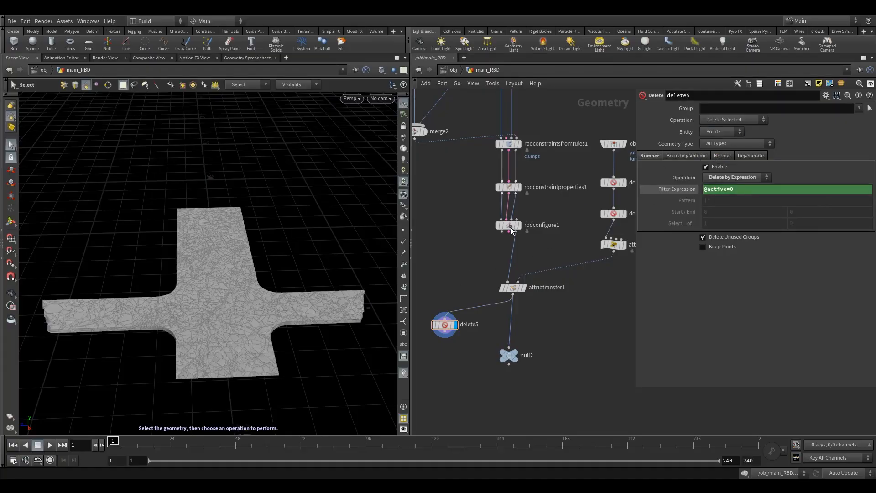
pyautogui.moveTo(445, 324); pyautogui.dragTo(439, 325)
pyautogui.moveTo(472, 270); pyautogui.dragTo(571, 305)
pyautogui.click(684, 155)
# Step: Lower attribtransfer1's Distance Threshold to 1.45 and view the slab from above
pyautogui.moveTo(742, 202); pyautogui.dragTo(773, 203)
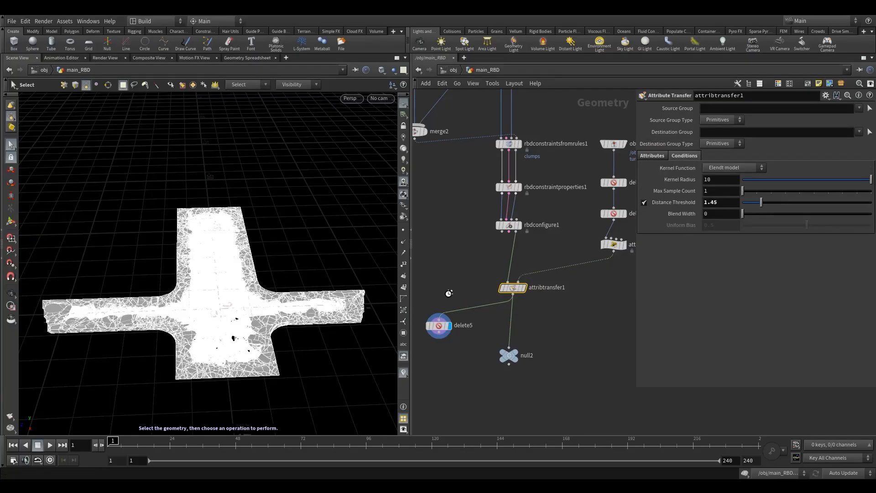
pyautogui.press('space')
pyautogui.moveTo(234, 293); pyautogui.dragTo(241, 313)
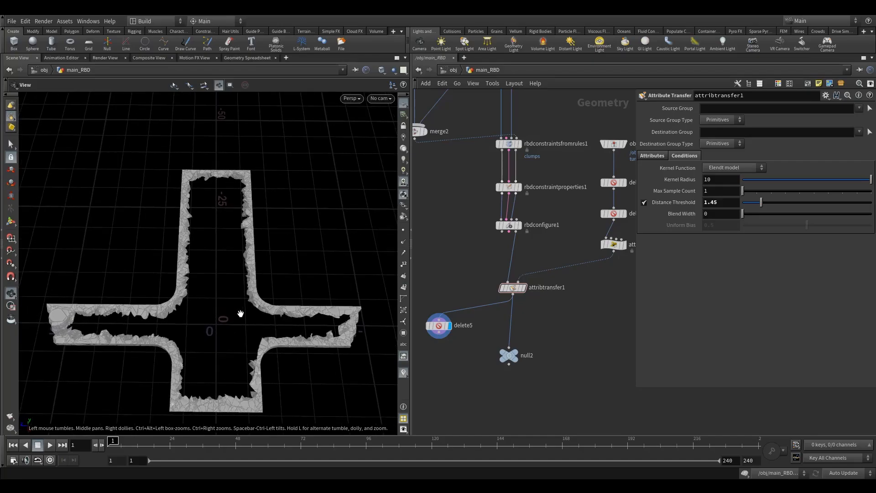
pyautogui.moveTo(241, 313)
pyautogui.mouseDown(button='right')
pyautogui.moveTo(231, 297)
pyautogui.moveTo(248, 303)
pyautogui.mouseUp(button='right')
pyautogui.moveTo(248, 303)
pyautogui.mouseDown()
pyautogui.moveTo(232, 300)
pyautogui.moveTo(245, 284)
pyautogui.moveTo(248, 309)
pyautogui.mouseUp()
# Step: Reposition delete5 in the network and inspect the remaining broken edge pieces up close
pyautogui.moveTo(411, 295)
pyautogui.mouseDown()
pyautogui.moveTo(454, 299)
pyautogui.moveTo(405, 295)
pyautogui.mouseUp()
pyautogui.click(437, 325)
pyautogui.moveTo(442, 295); pyautogui.dragTo(448, 280, button='middle')
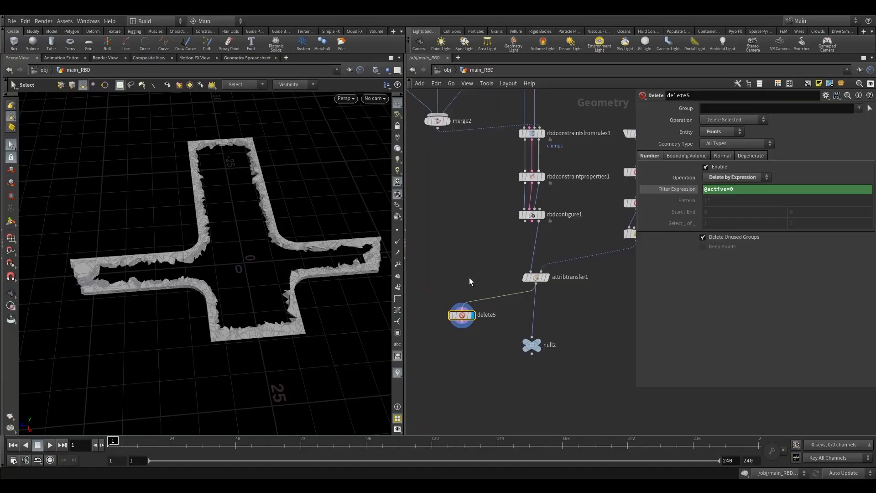
pyautogui.moveTo(445, 314); pyautogui.dragTo(436, 320)
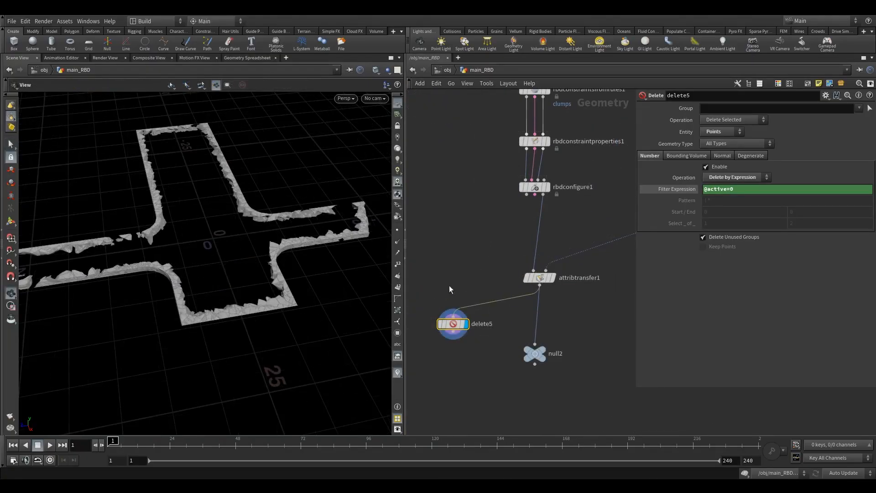
pyautogui.moveTo(354, 274); pyautogui.dragTo(292, 263)
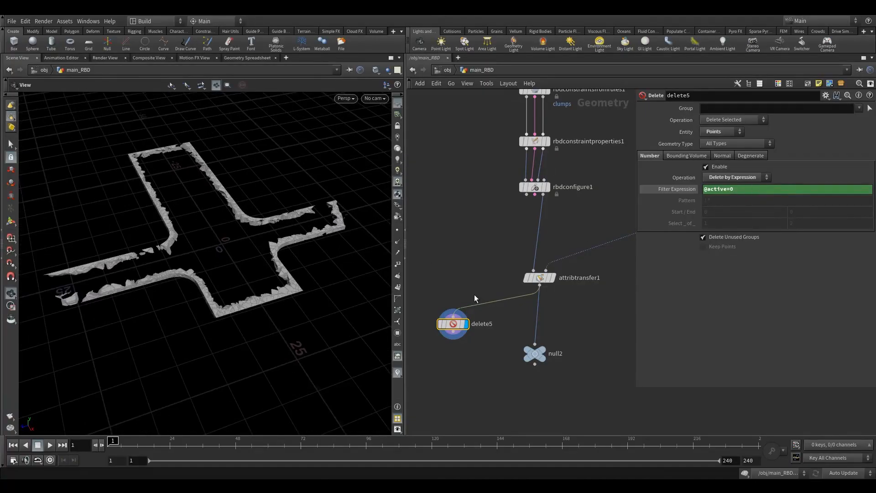
pyautogui.click(724, 189)
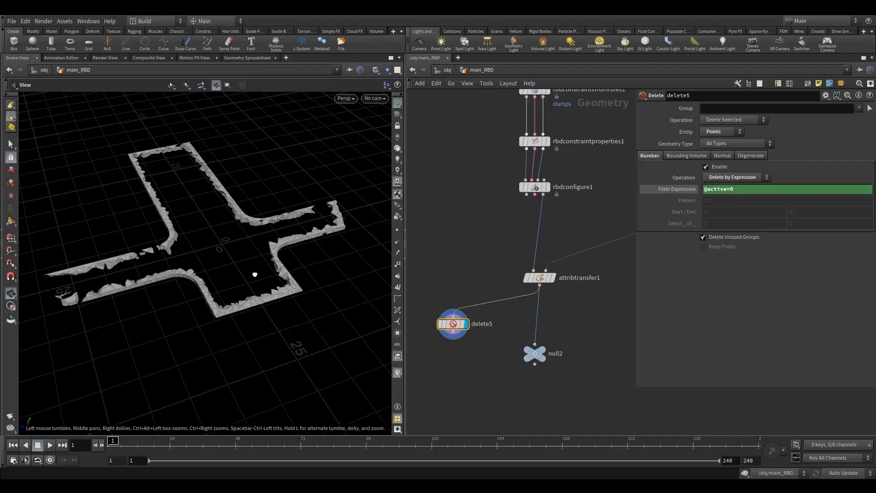
pyautogui.moveTo(255, 274); pyautogui.dragTo(310, 262, button='right')
pyautogui.moveTo(284, 266); pyautogui.dragTo(282, 251)
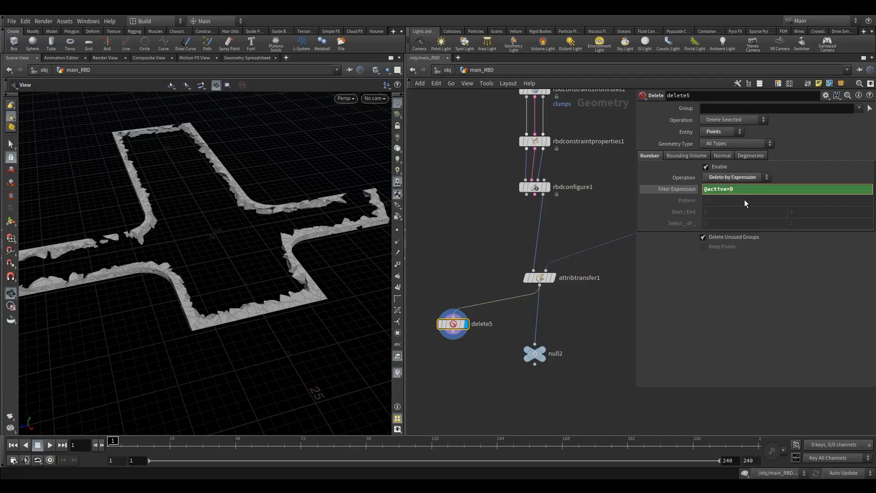
pyautogui.write('=')
pyautogui.press('Return')
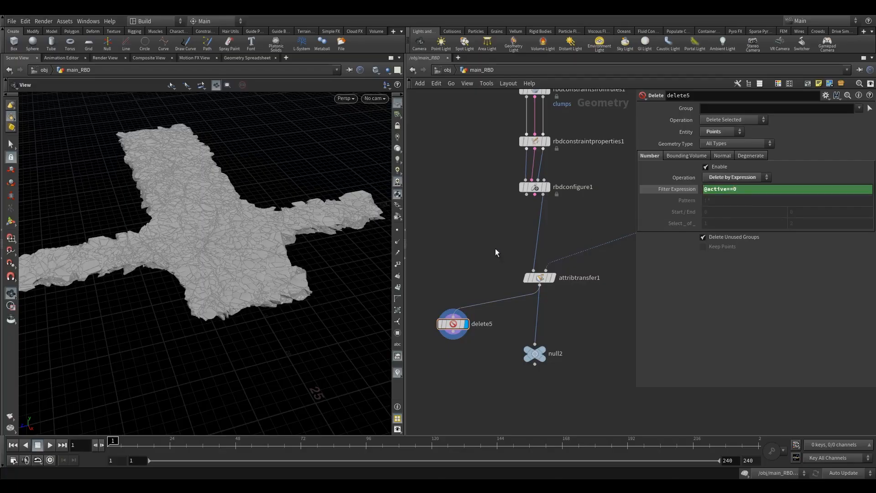
pyautogui.moveTo(287, 254); pyautogui.dragTo(297, 280)
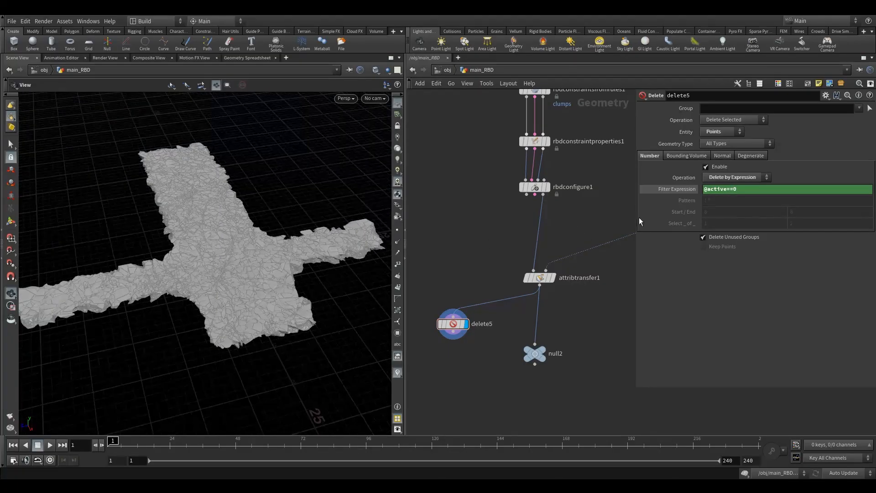
pyautogui.click(732, 192)
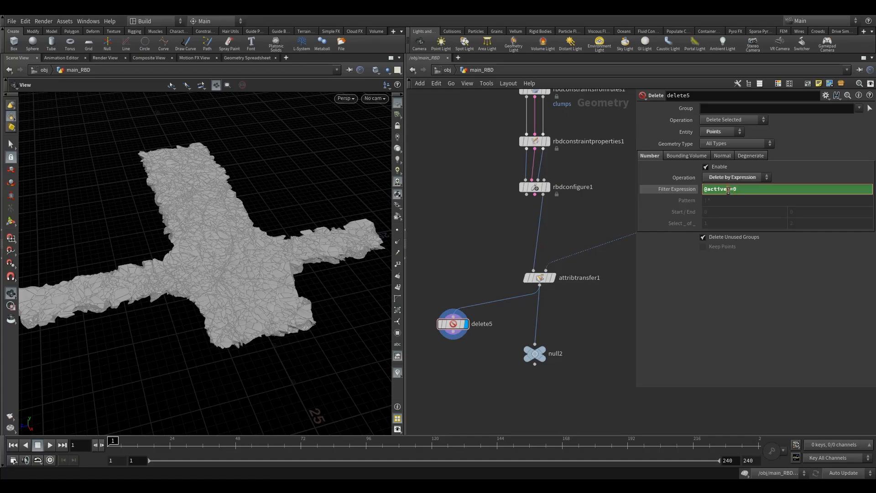
pyautogui.doubleClick(731, 189)
pyautogui.moveTo(254, 284); pyautogui.dragTo(221, 310)
pyautogui.moveTo(221, 311); pyautogui.dragTo(256, 292, button='right')
pyautogui.moveTo(255, 292); pyautogui.dragTo(214, 301)
# Step: Set delete5's Operation to Delete Non-Selected, keeping only the matching points
pyautogui.moveTo(437, 294); pyautogui.dragTo(471, 333)
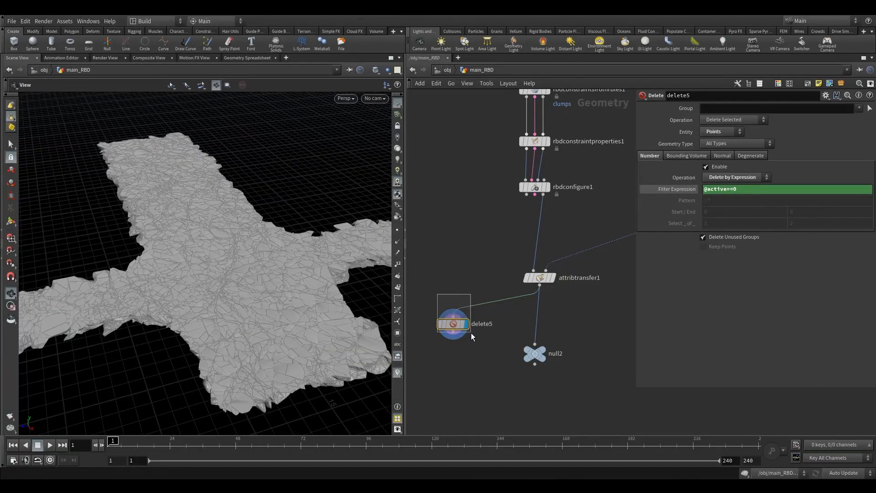
pyautogui.moveTo(320, 305); pyautogui.dragTo(303, 318)
pyautogui.click(723, 121)
pyautogui.click(725, 137)
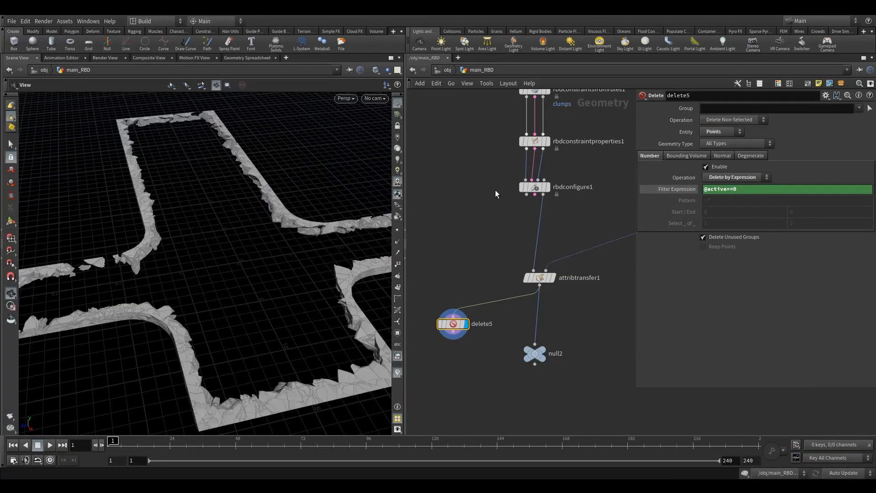
# Step: Recheck attribtransfer1's distance conditions and attribute list, then zoom out the network
pyautogui.click(539, 277)
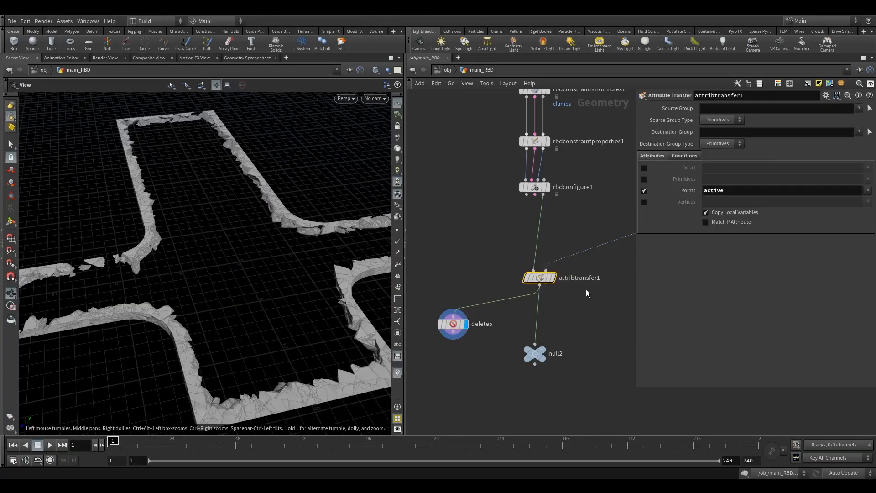
pyautogui.click(682, 155)
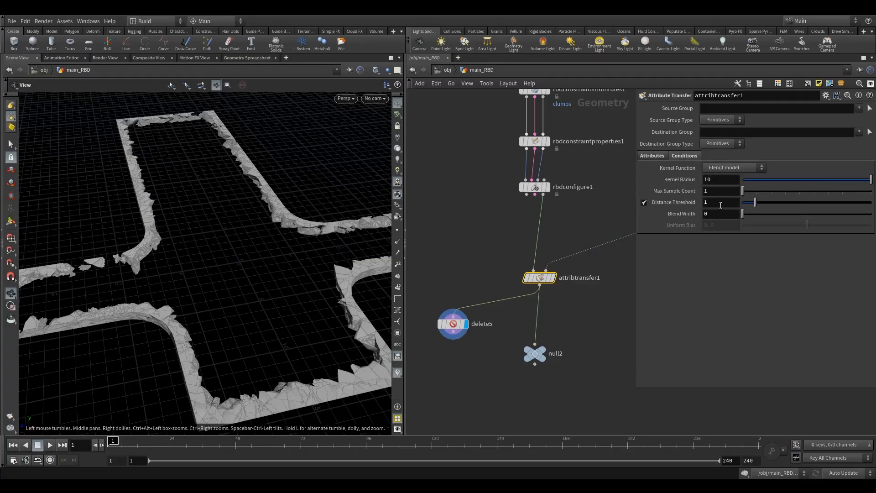
pyautogui.click(650, 155)
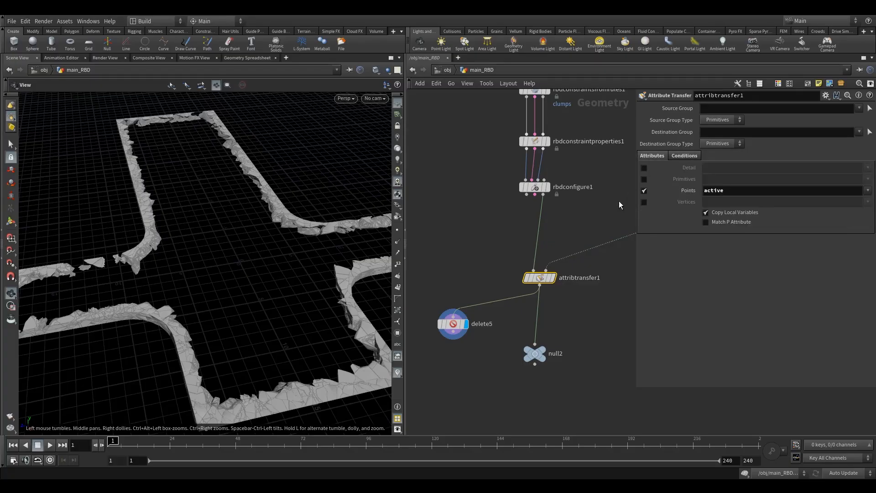
pyautogui.moveTo(280, 268); pyautogui.dragTo(332, 279, button='right')
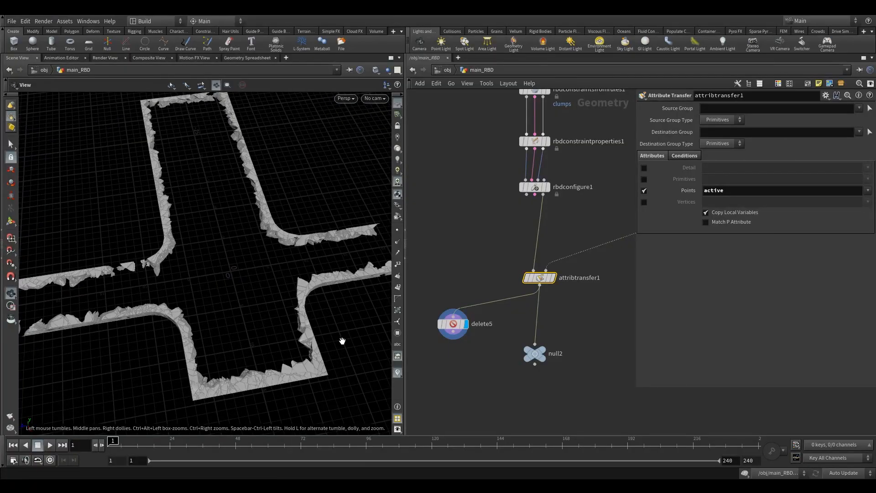
pyautogui.moveTo(310, 348); pyautogui.dragTo(307, 333)
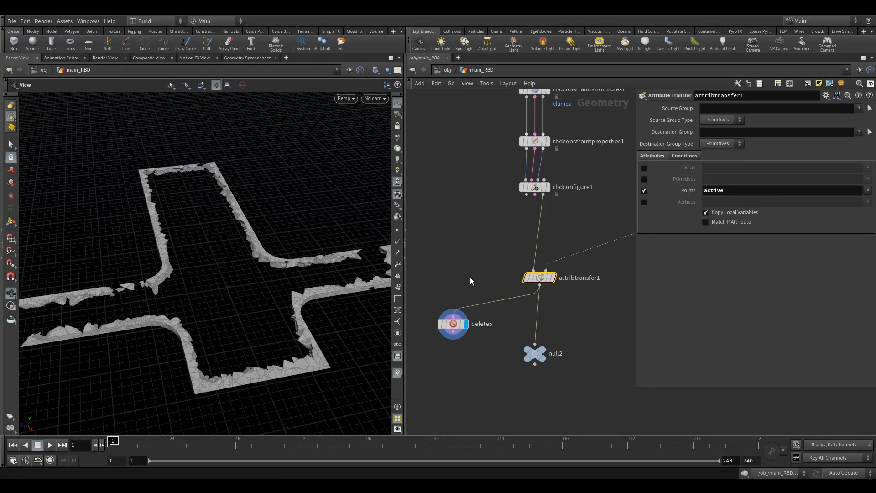
pyautogui.scroll(-3, 480, 273)
pyautogui.moveTo(480, 272); pyautogui.dragTo(466, 310, button='middle')
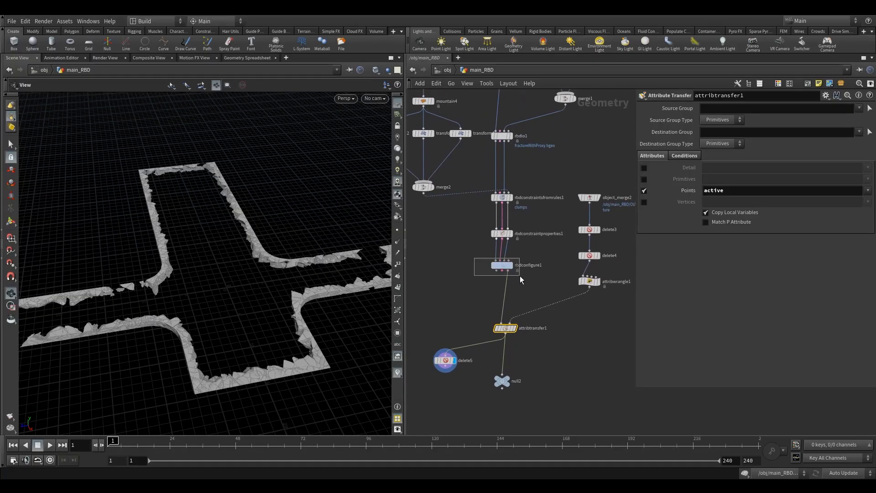
# Step: In rbdconfigure1, expand Speed Limit and enable both Speed Max and Spin Max
pyautogui.moveTo(474, 258); pyautogui.dragTo(519, 276)
pyautogui.moveTo(512, 256)
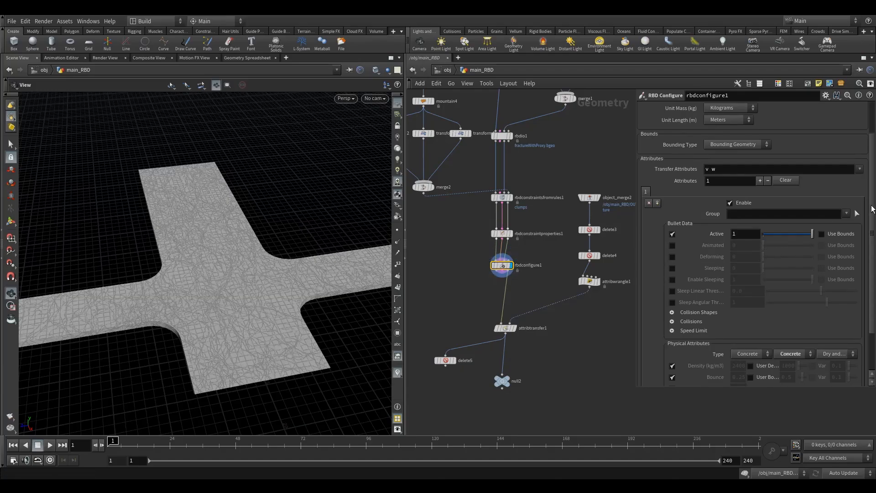
pyautogui.scroll(-2, 871, 232)
pyautogui.scroll(-1, 873, 232)
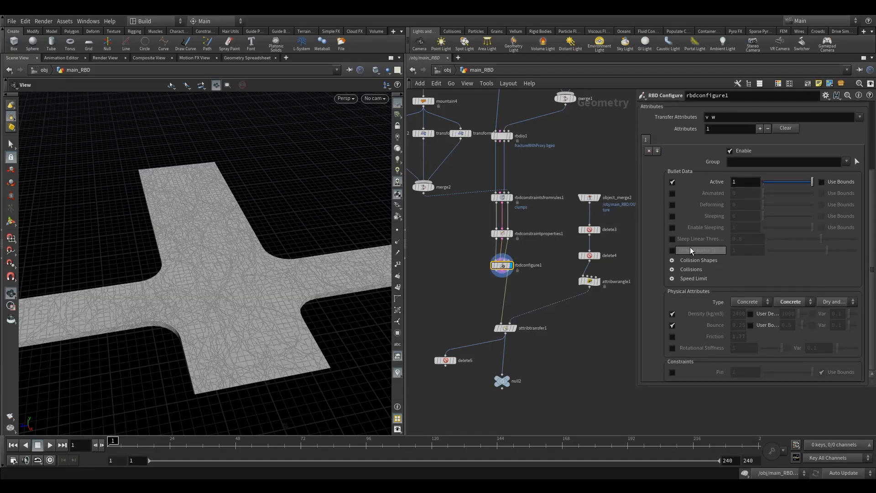
pyautogui.click(672, 279)
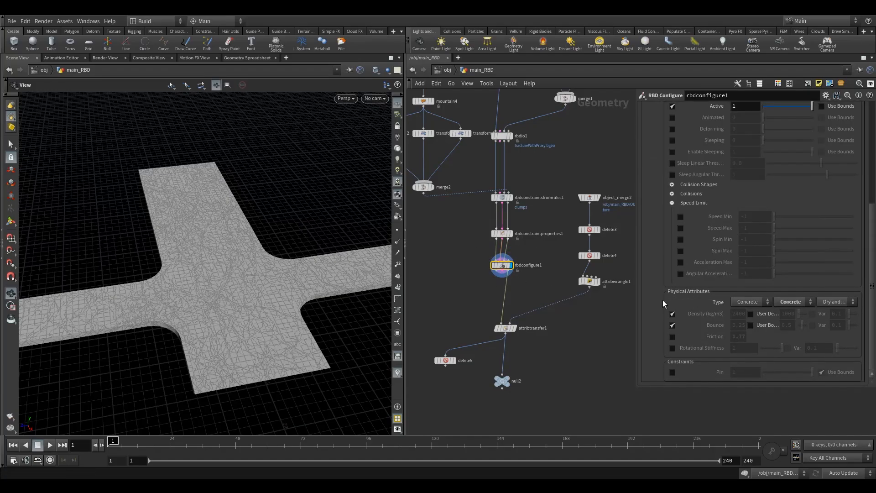
pyautogui.click(679, 228)
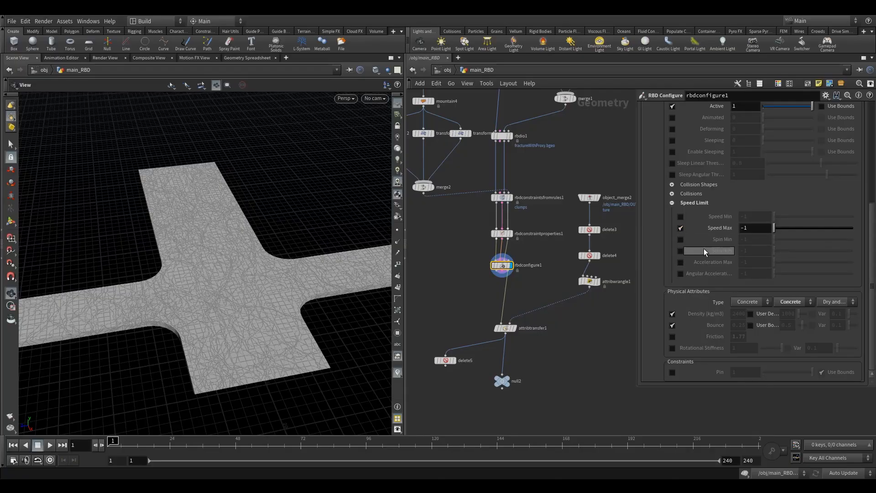
pyautogui.click(681, 251)
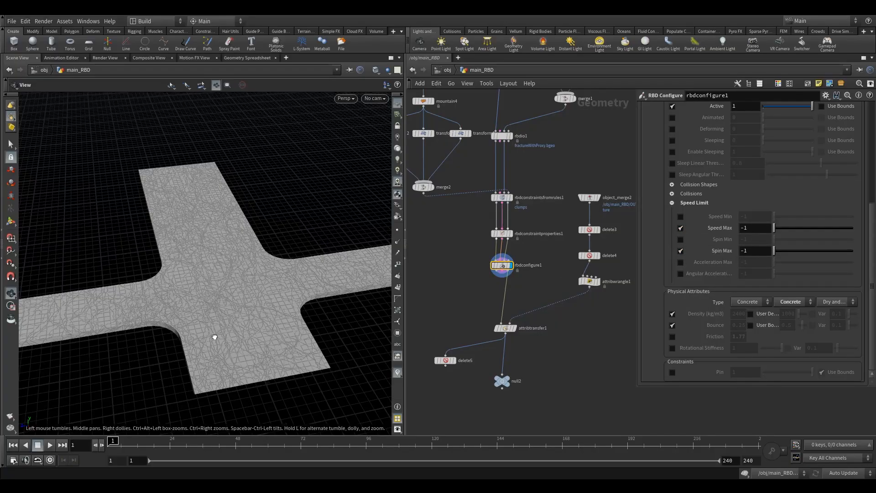
pyautogui.moveTo(214, 336); pyautogui.dragTo(235, 309)
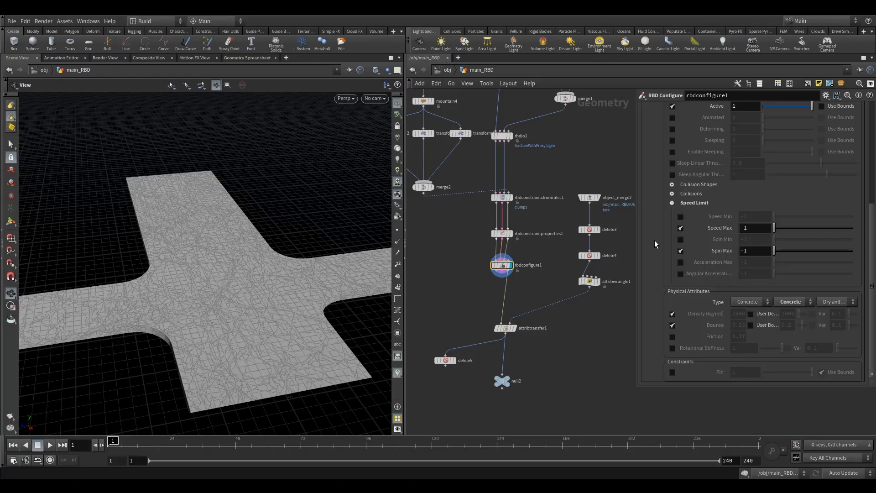
# Step: Enter 20 for both Speed Max and Spin Max, then tidy the node layout
pyautogui.moveTo(762, 227); pyautogui.dragTo(685, 229)
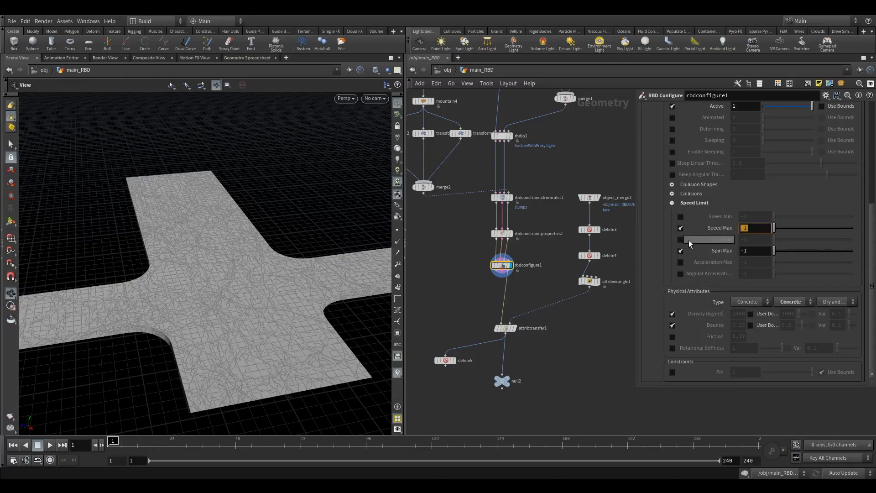
pyautogui.write('20')
pyautogui.moveTo(758, 252); pyautogui.dragTo(623, 319)
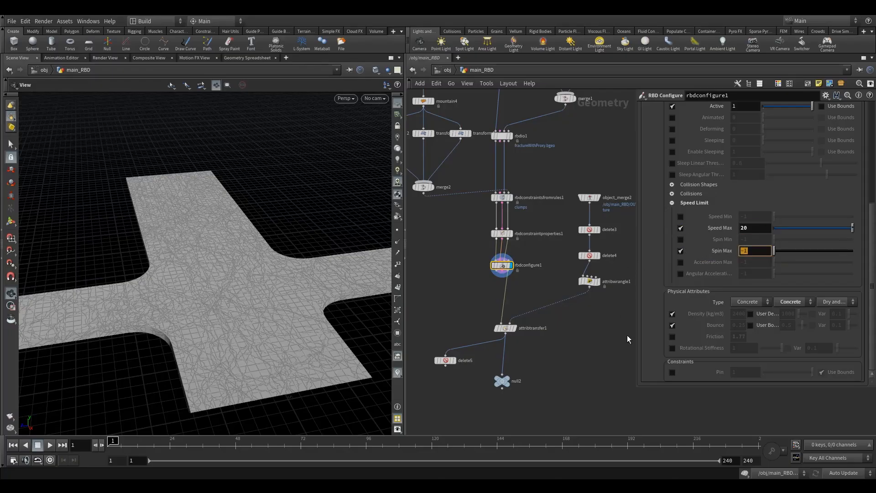
pyautogui.write('20')
pyautogui.press('Return')
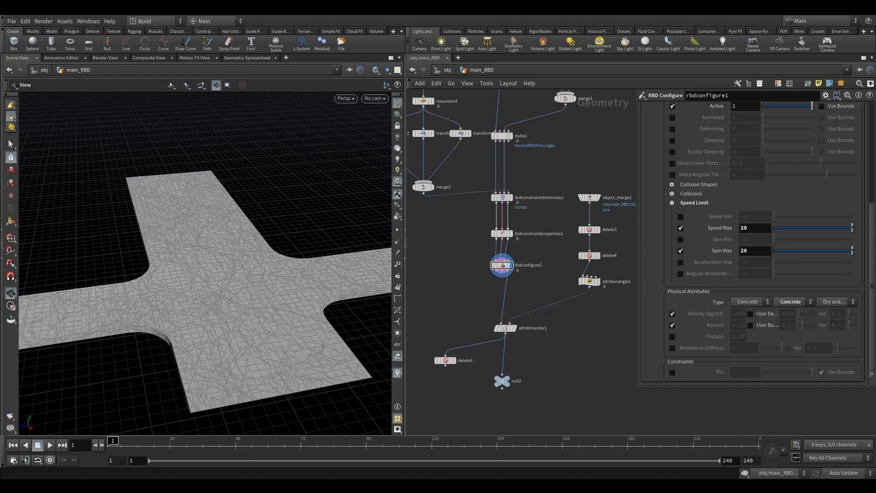
pyautogui.moveTo(531, 299); pyautogui.dragTo(545, 289, button='middle')
pyautogui.moveTo(522, 319); pyautogui.dragTo(518, 318)
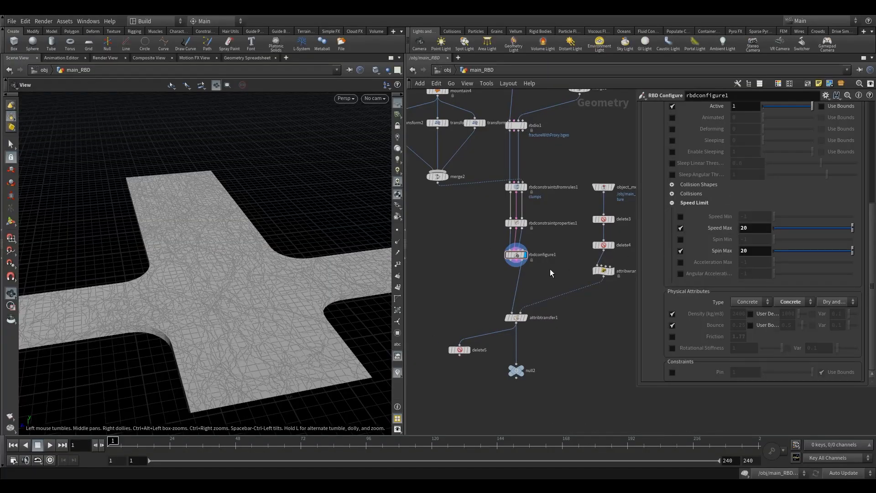
# Step: Insert an Attribute Randomize node (attribrandomize2) on the wire below rbdconfigure1 via the 'ar' search
pyautogui.scroll(2, 543, 277)
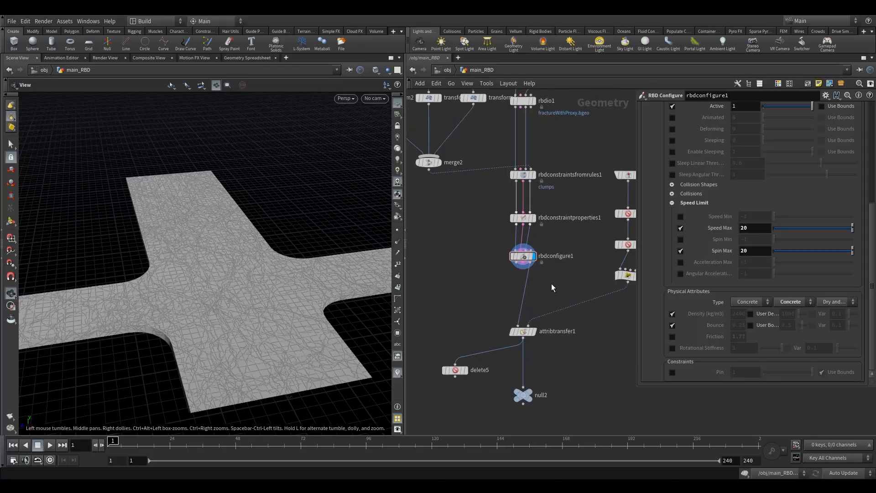
pyautogui.press('Tab')
pyautogui.write('ar')
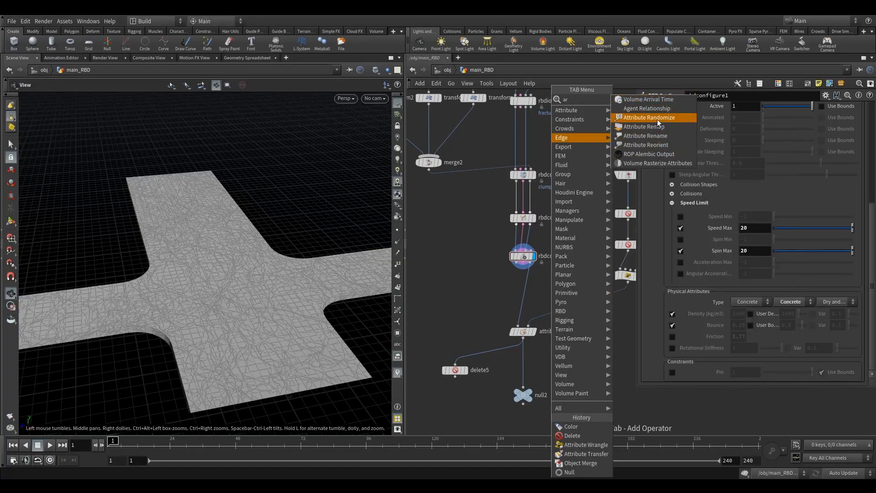
pyautogui.click(657, 118)
pyautogui.click(523, 283)
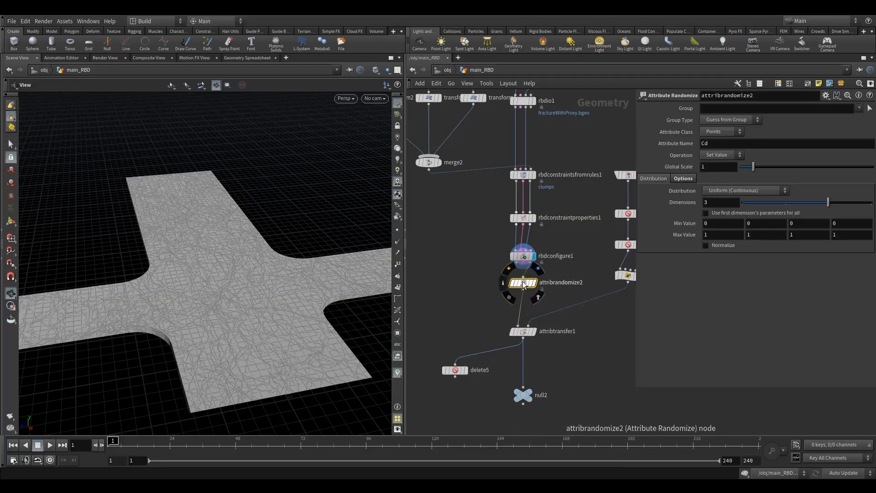
pyautogui.moveTo(523, 284); pyautogui.dragTo(524, 294)
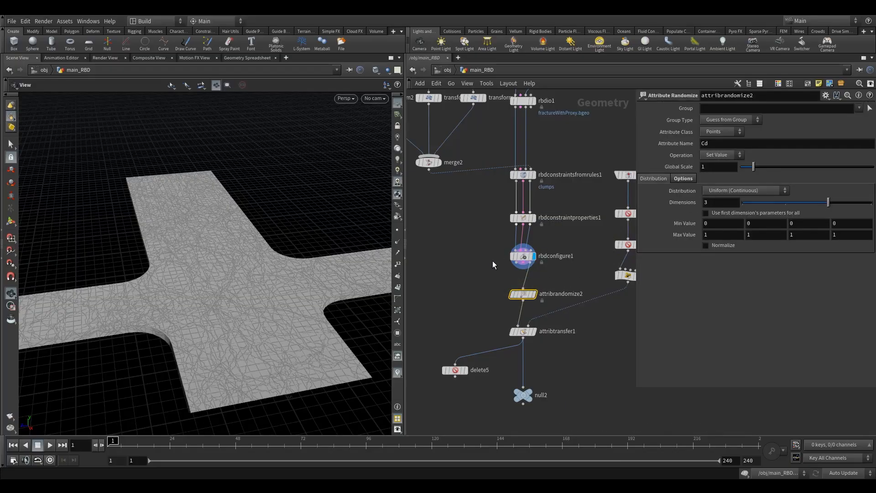
# Step: Switch the left pane to the Geometry Spreadsheet showing all point attribute values
pyautogui.click(240, 58)
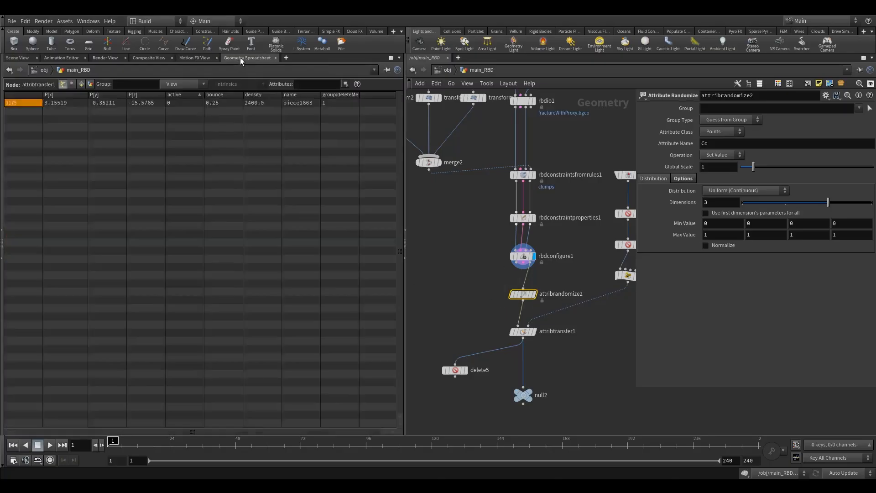
pyautogui.click(178, 86)
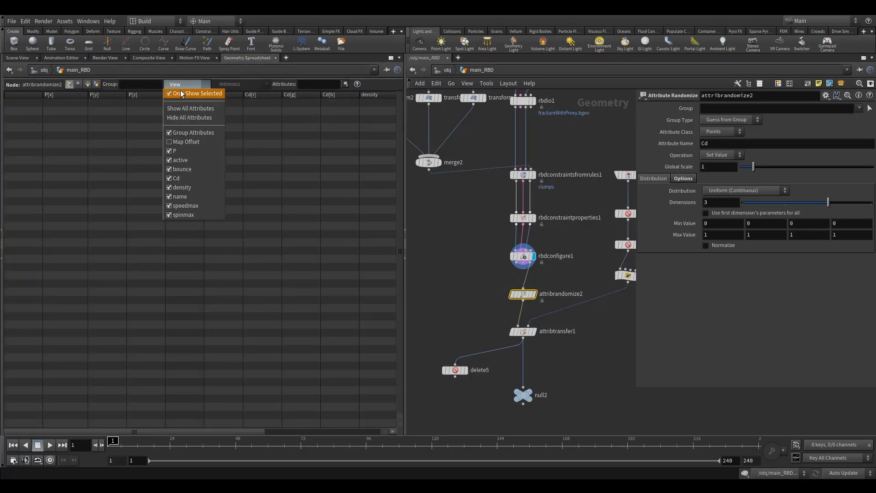
pyautogui.click(182, 93)
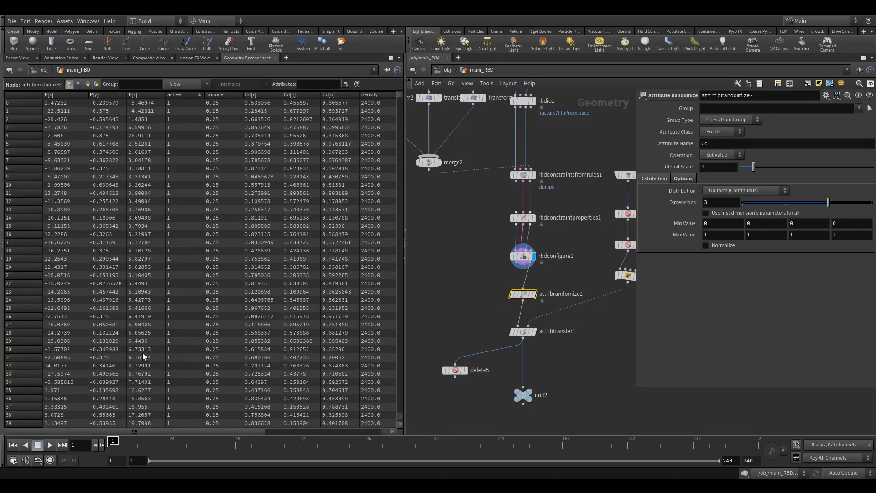
pyautogui.moveTo(95, 432); pyautogui.dragTo(210, 433)
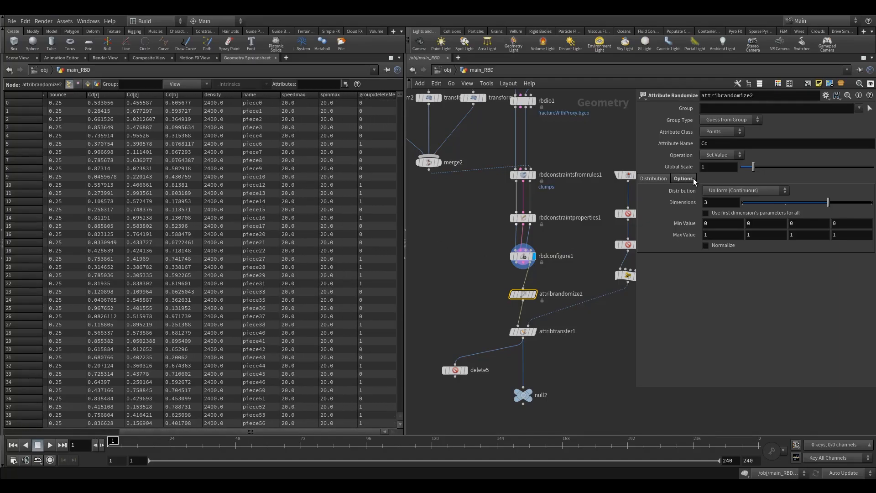
# Step: Set attribrandomize2's Attribute Name to speedmax and display its output
pyautogui.moveTo(715, 144); pyautogui.dragTo(606, 156)
pyautogui.write('s')
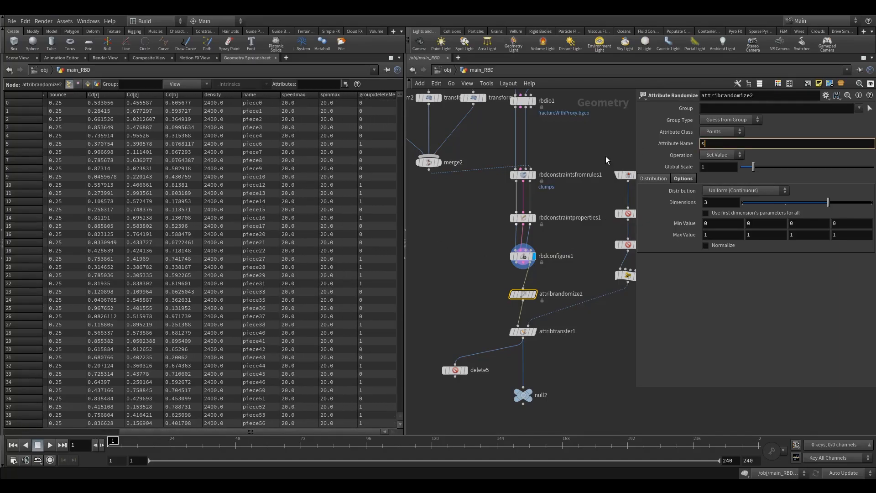
pyautogui.write('peedmax')
pyautogui.press('Return')
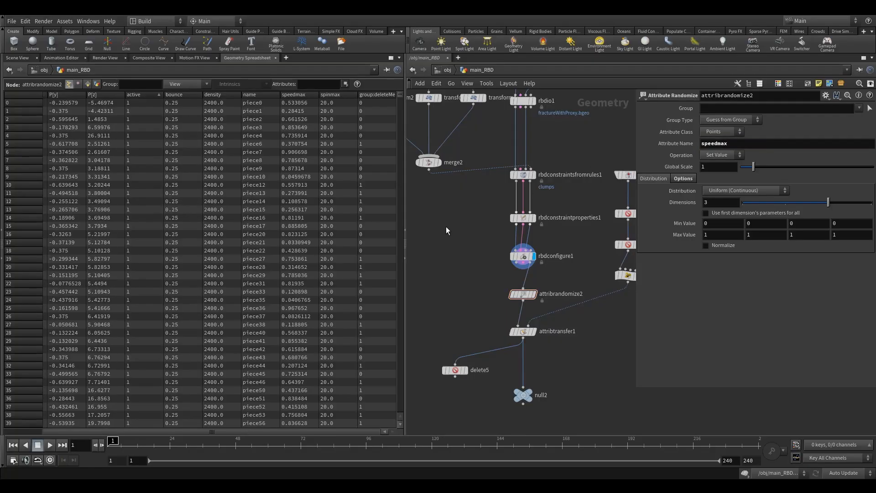
pyautogui.click(532, 295)
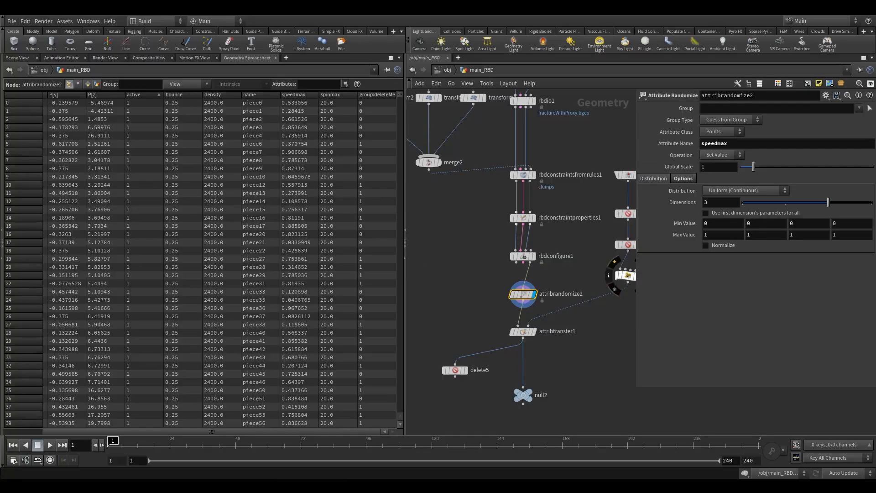
# Step: Set attribrandomize2 to Multiply with Min 0.8, Max 1.2 and 1 dimension, sorting the spreadsheet by speedmax
pyautogui.click(719, 156)
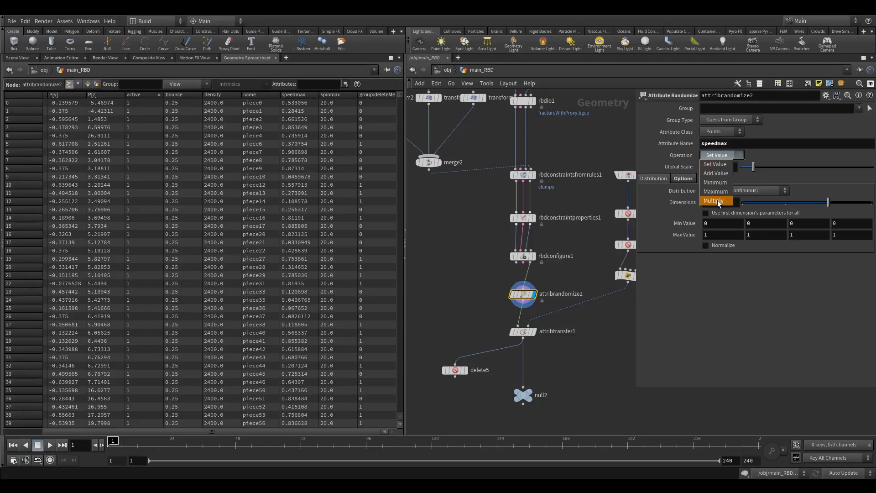
pyautogui.click(717, 200)
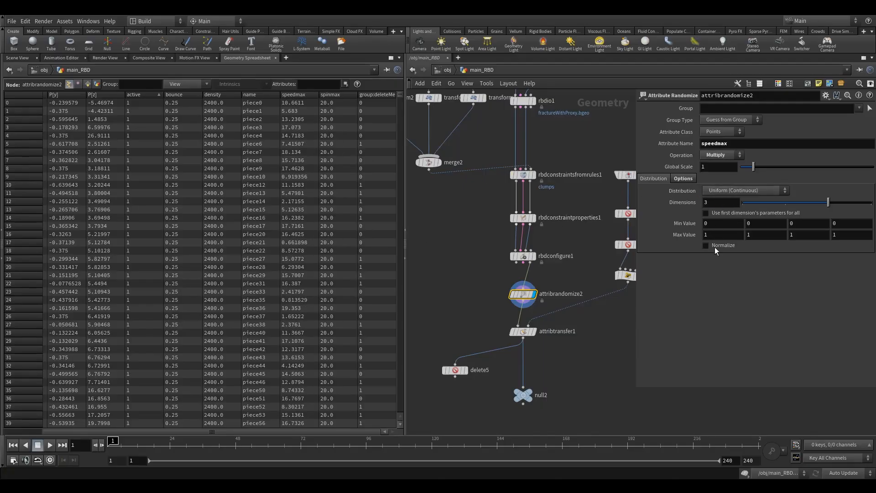
pyautogui.click(294, 95)
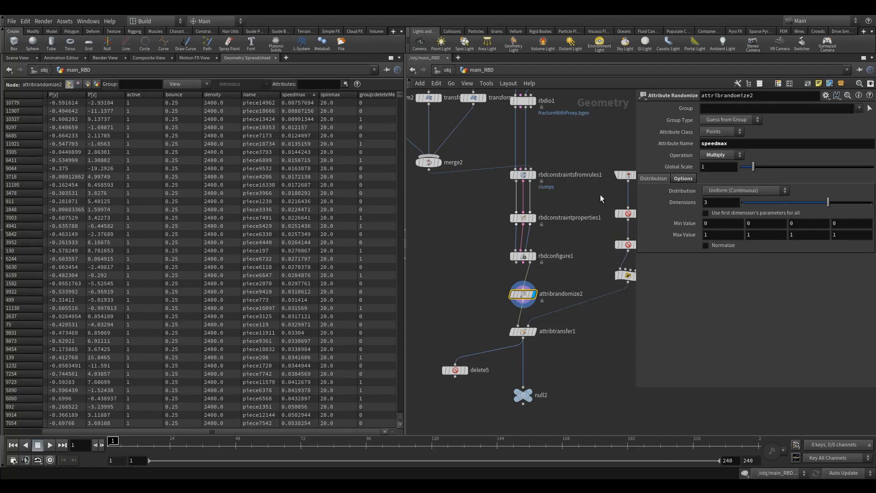
pyautogui.click(721, 224)
pyautogui.moveTo(722, 224); pyautogui.dragTo(765, 225, button='middle')
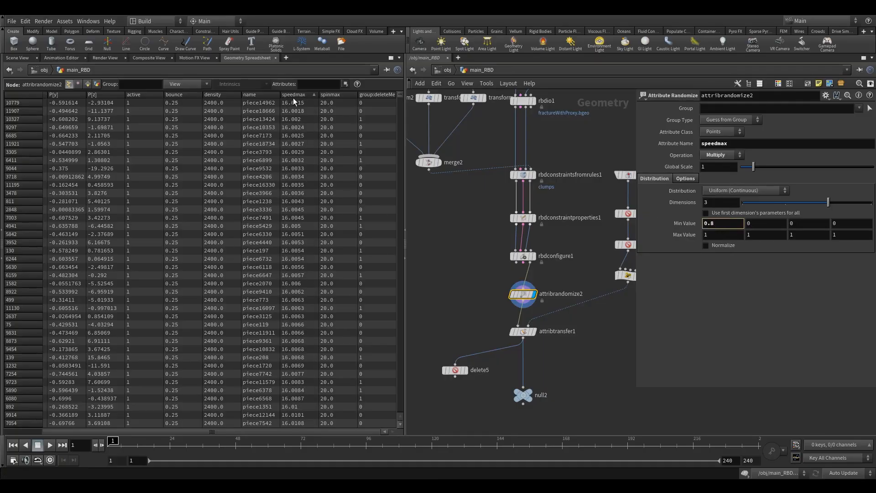
pyautogui.click(727, 235)
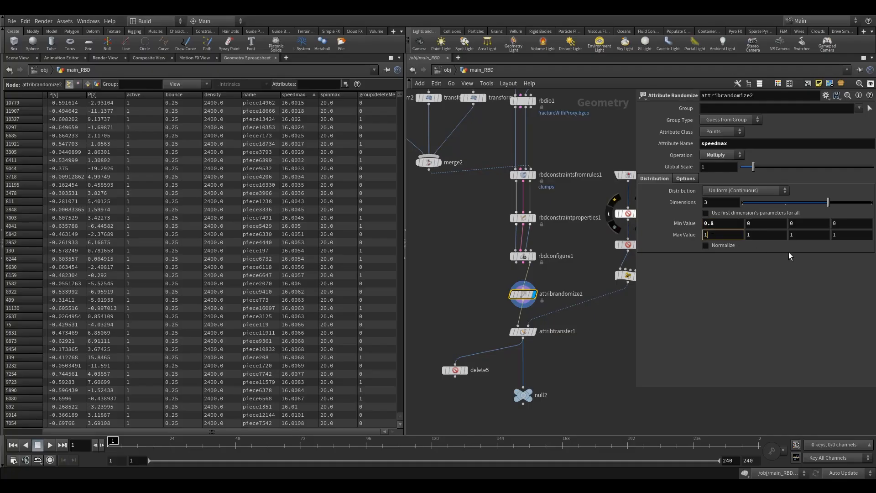
pyautogui.write('.2')
pyautogui.press('Return')
pyautogui.click(743, 202)
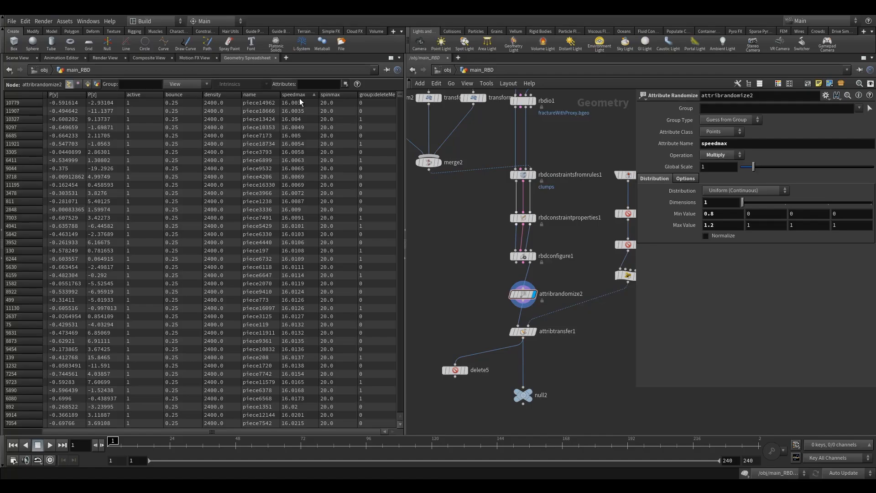
# Step: Box-select attribrandomize2 and attribtransfer1 and drag them down-right together
pyautogui.scroll(-3, 477, 262)
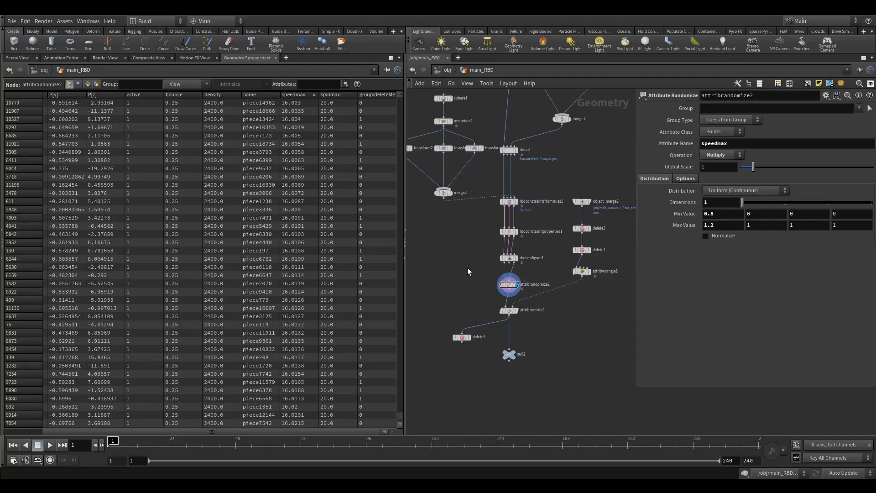
pyautogui.moveTo(468, 267); pyautogui.dragTo(473, 225, button='middle')
pyautogui.moveTo(493, 243); pyautogui.dragTo(543, 287)
pyautogui.moveTo(524, 257); pyautogui.dragTo(537, 261)
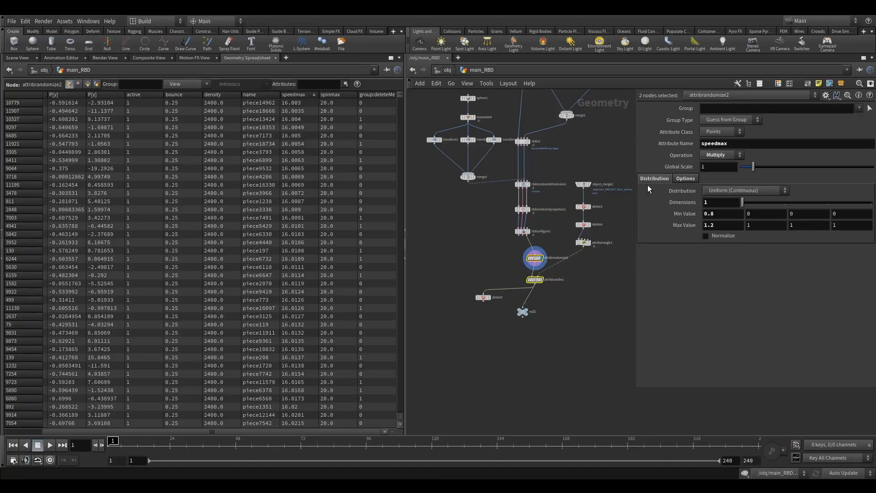
pyautogui.moveTo(623, 274); pyautogui.dragTo(598, 265, button='middle')
pyautogui.scroll(-2, 599, 265)
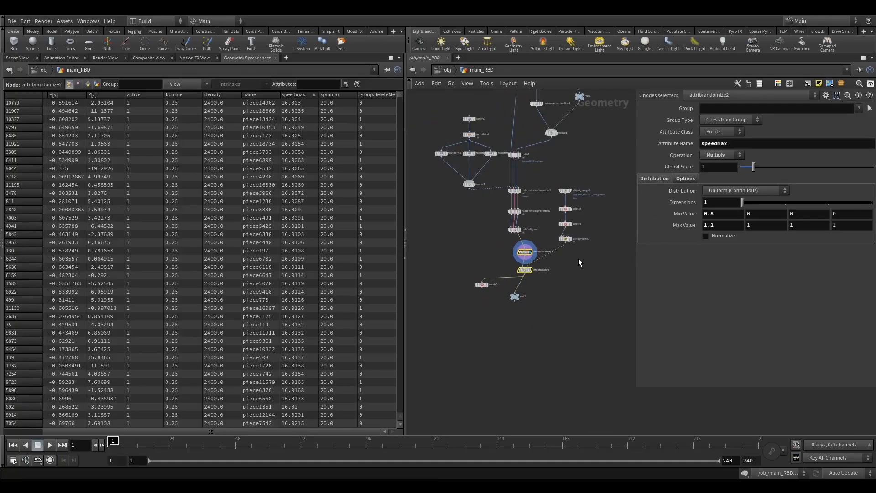